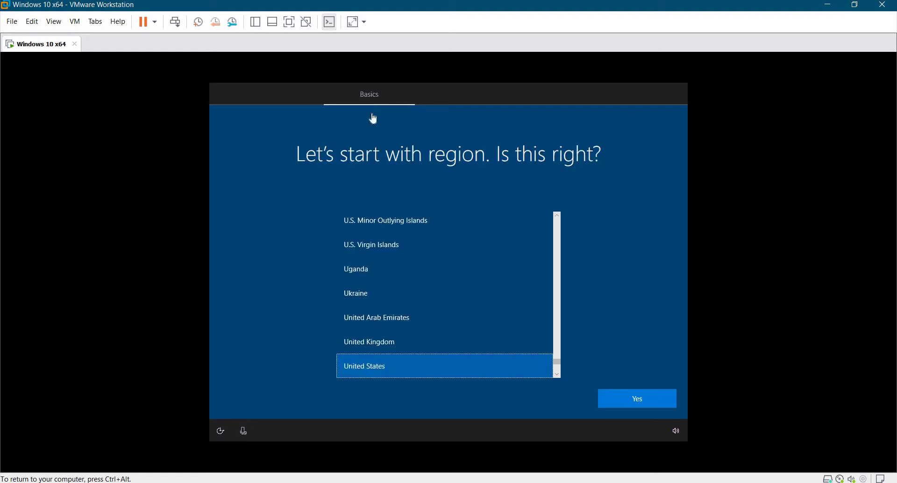
Confirm the United States region and US keyboard layout, and skip adding a second layout.
key(ctrl+alt)
click(305, 87)
click(643, 403)
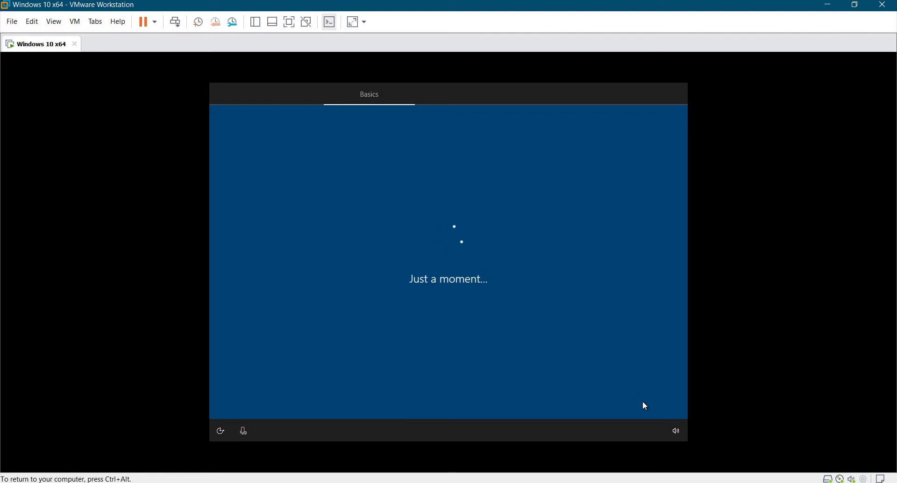
click(619, 397)
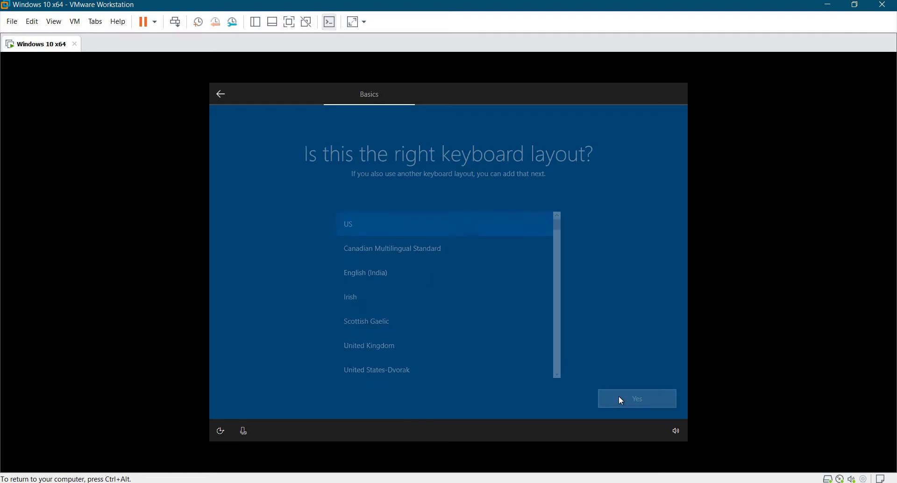
click(619, 397)
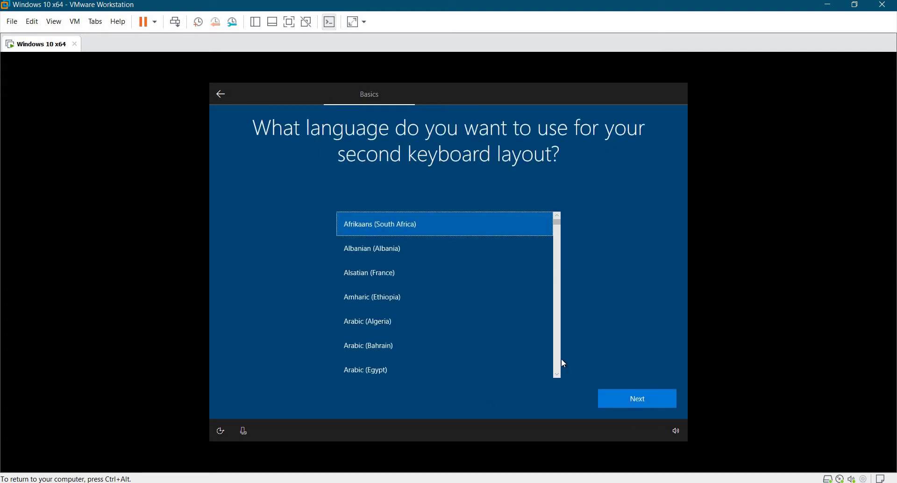
click(223, 97)
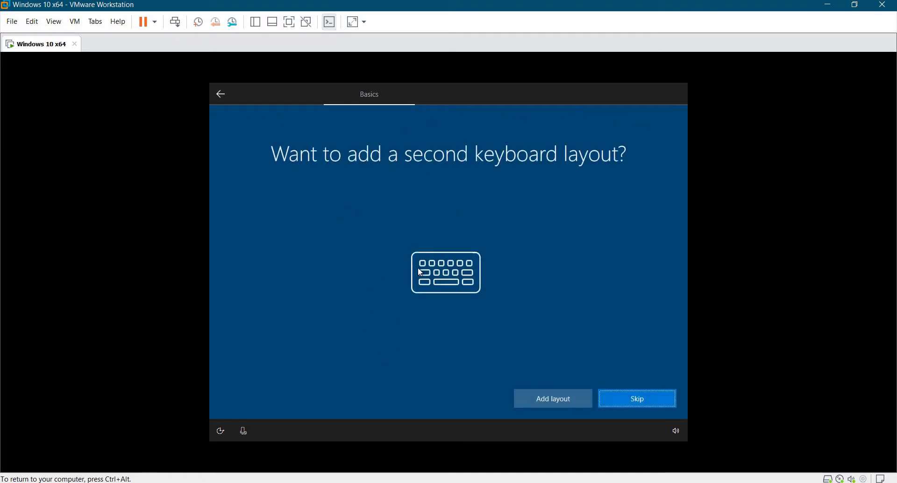
click(647, 399)
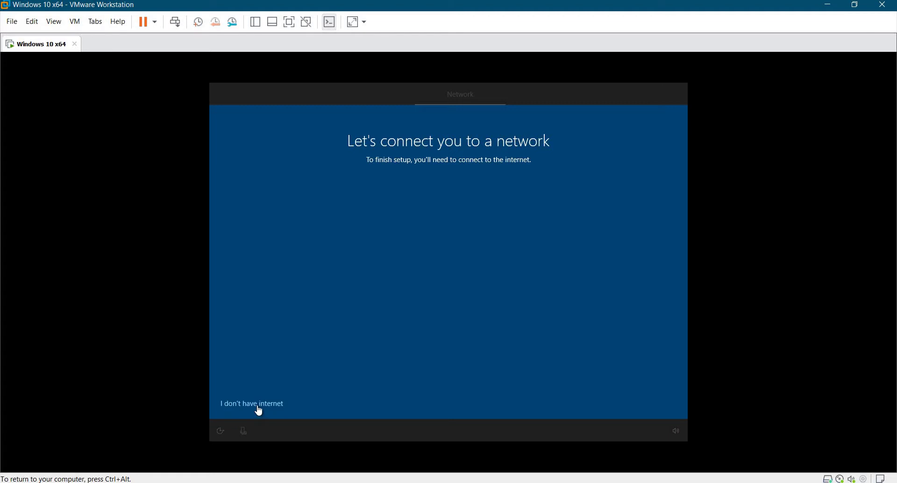
Choose 'I don't have internet', then 'Continue with limited setup'.
click(259, 406)
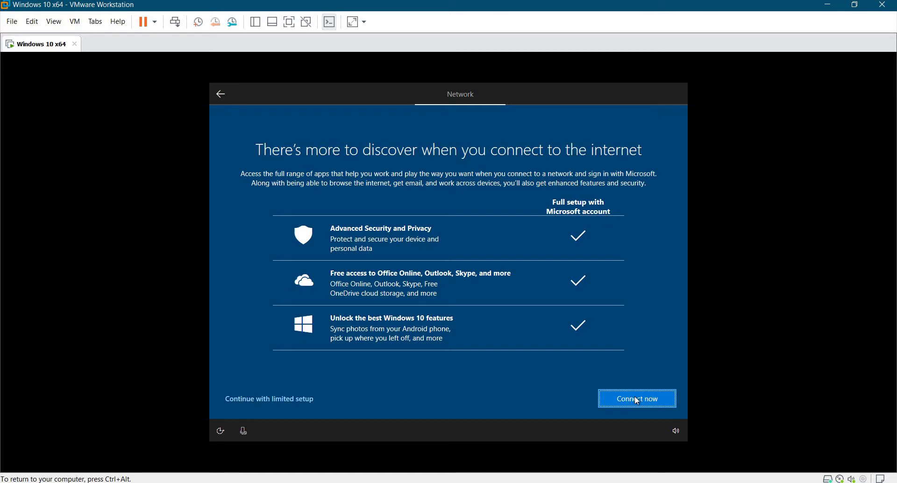
click(278, 403)
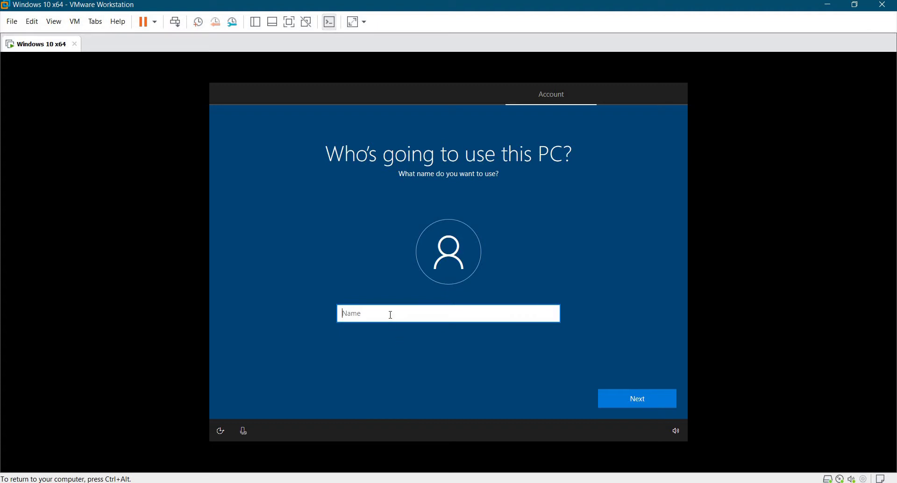
Name the local account 'User', then enter and confirm the account password.
text(User)
click(655, 406)
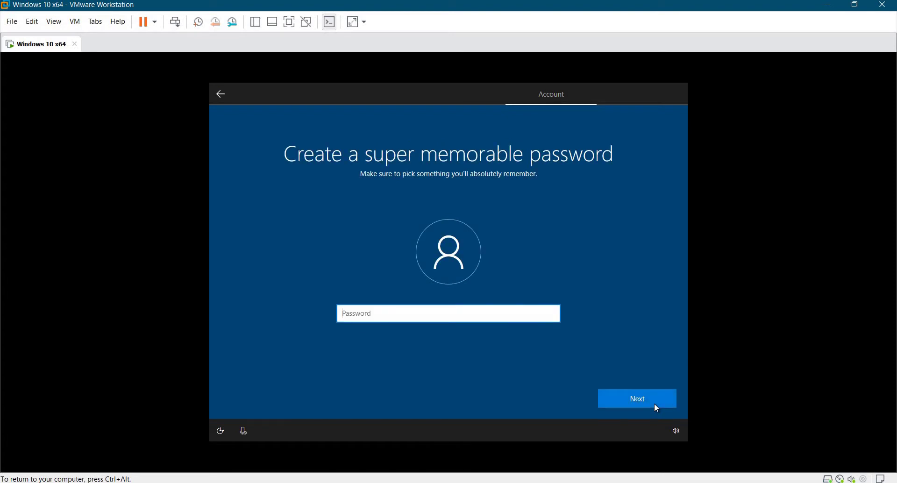
text(1234567890)
click(654, 404)
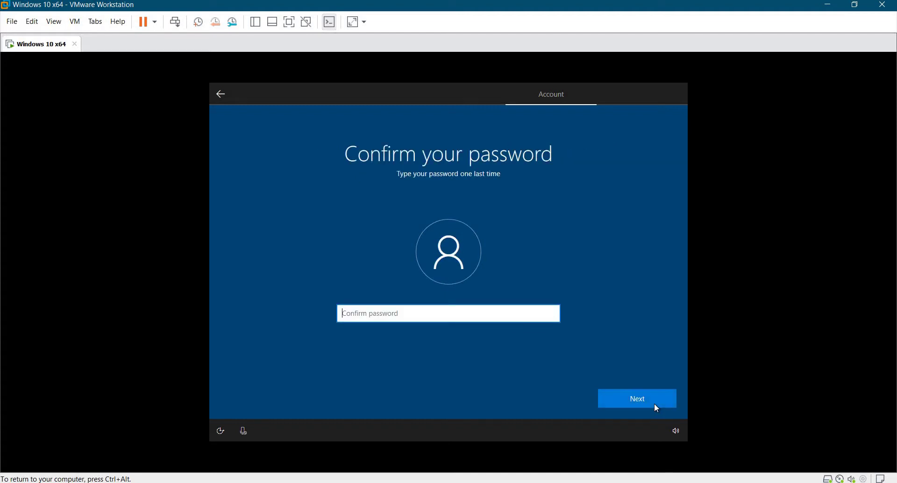
text(1234567890)
click(654, 403)
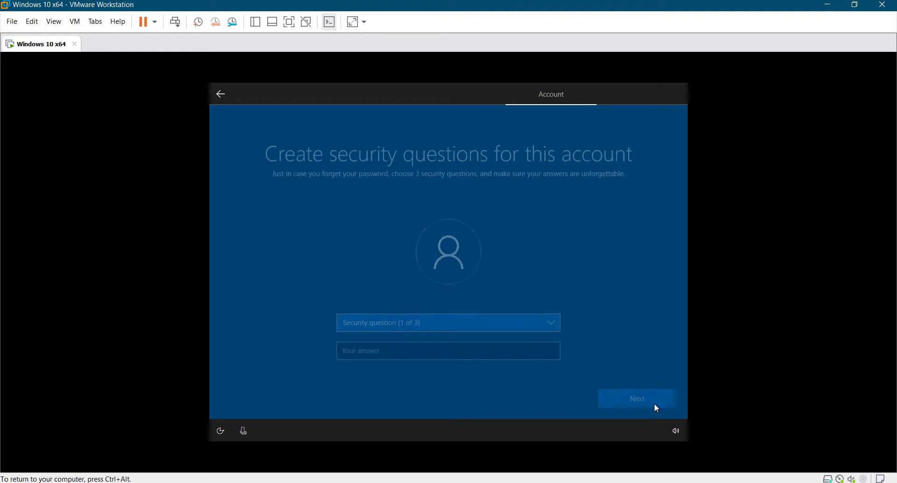
Choose the first pet's name security question and enter its answer.
click(454, 321)
click(434, 333)
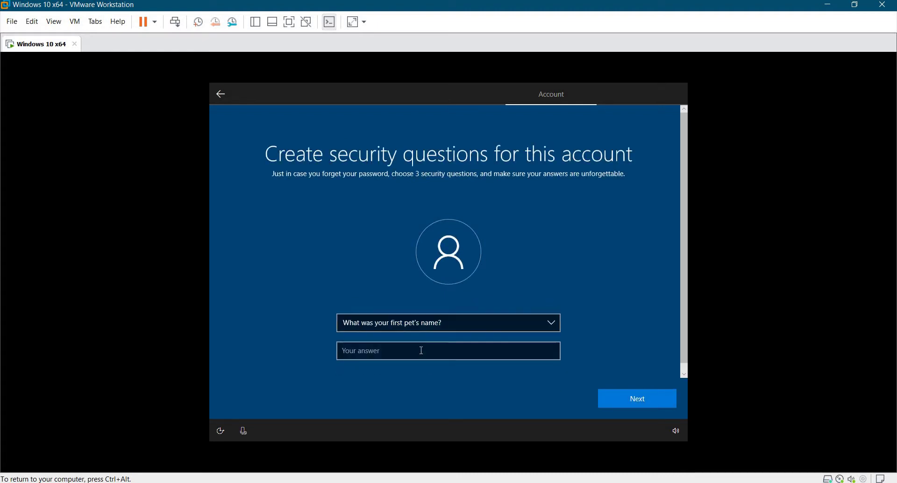
click(421, 352)
text(Pup)
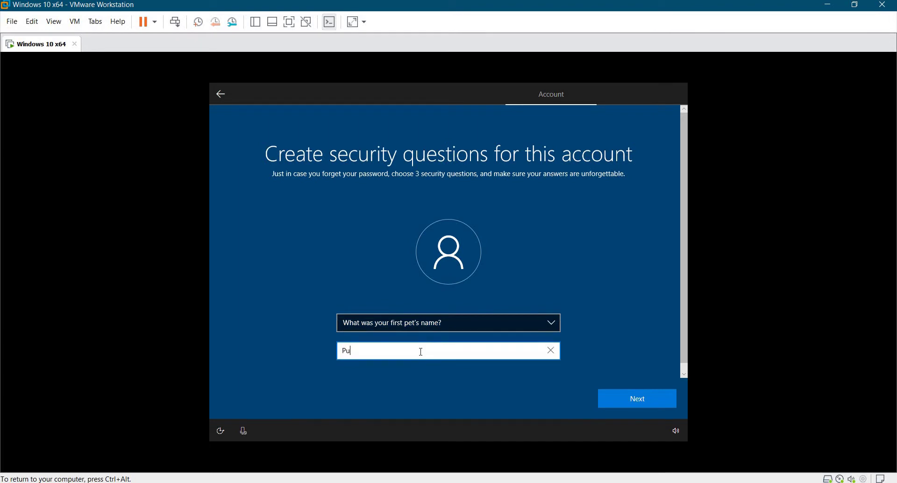
click(626, 399)
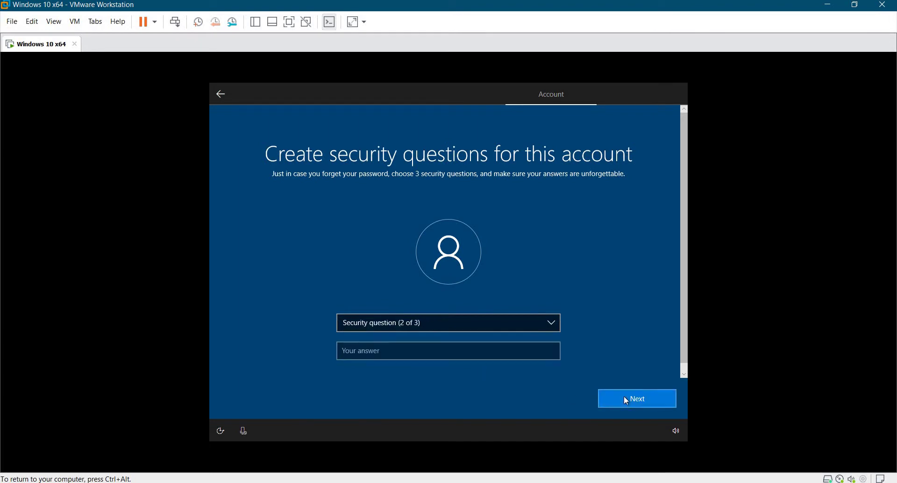
Choose the childhood nickname security question and enter its answer.
click(455, 326)
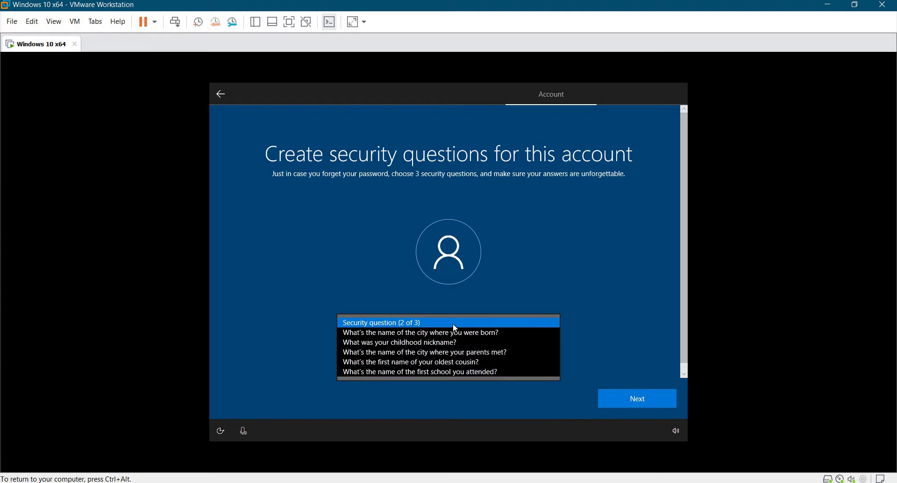
click(452, 343)
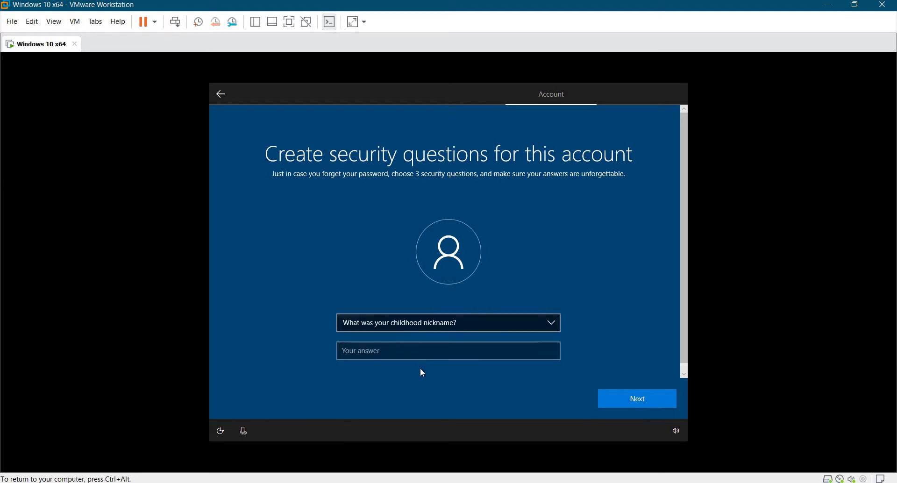
click(416, 353)
text(Bud)
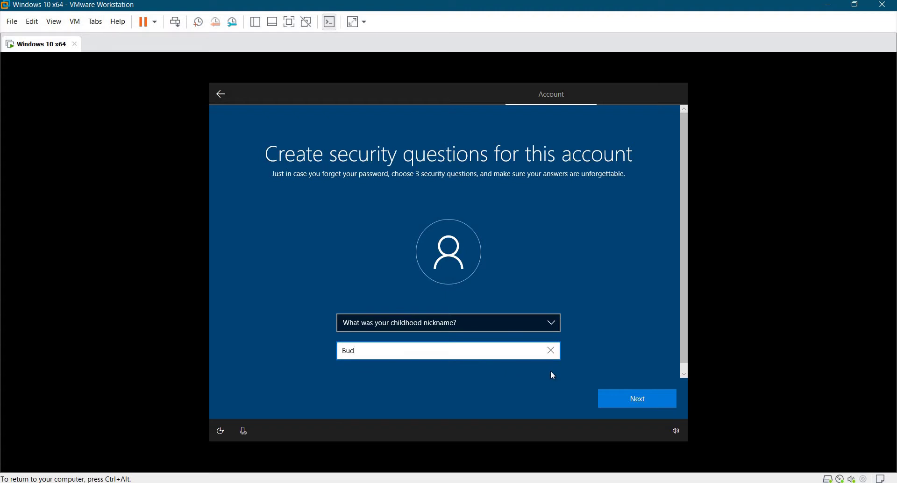
click(626, 397)
Choose the birth city security question, enter its answer, and finish account setup.
click(429, 322)
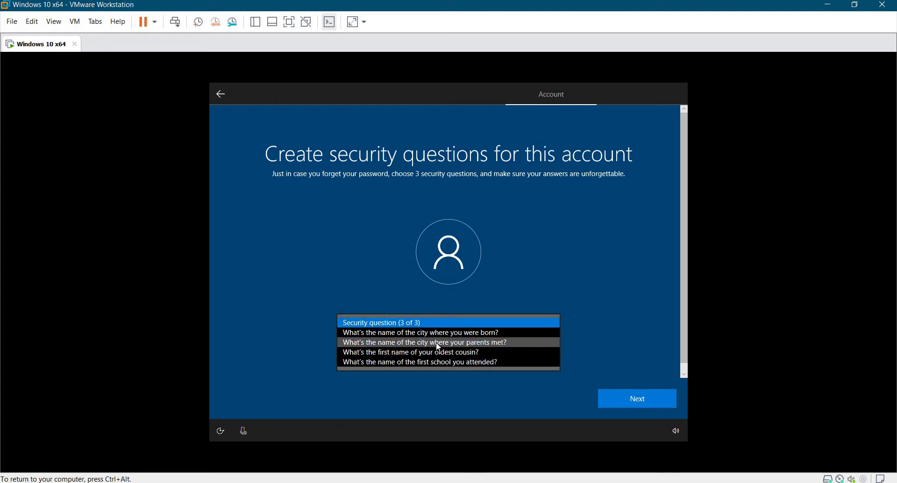
click(430, 334)
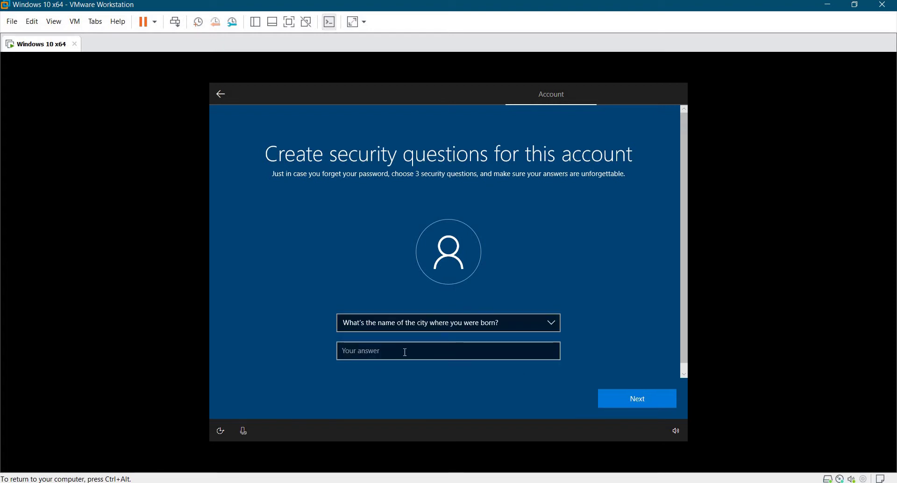
text(Gra)
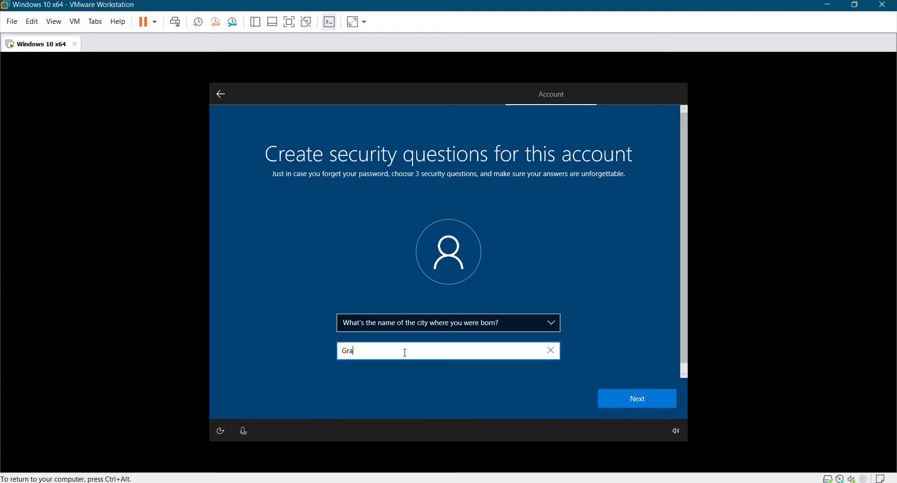
text(nd Rapids)
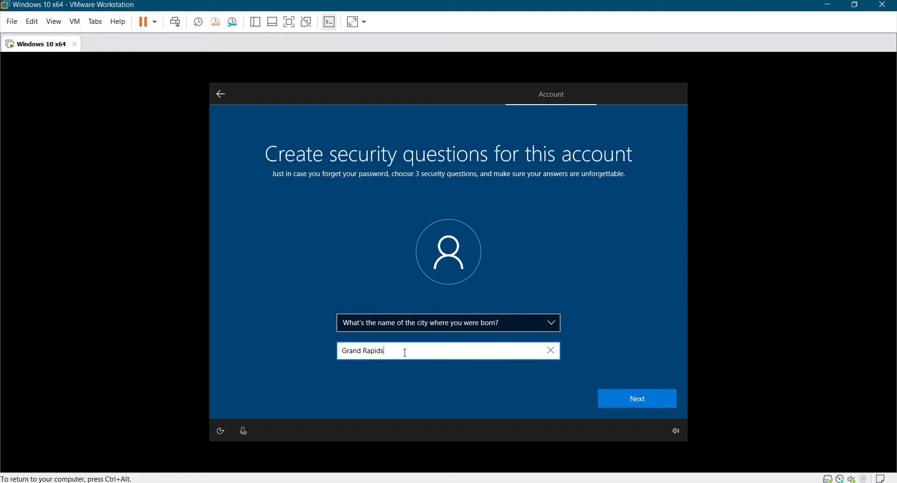
click(642, 394)
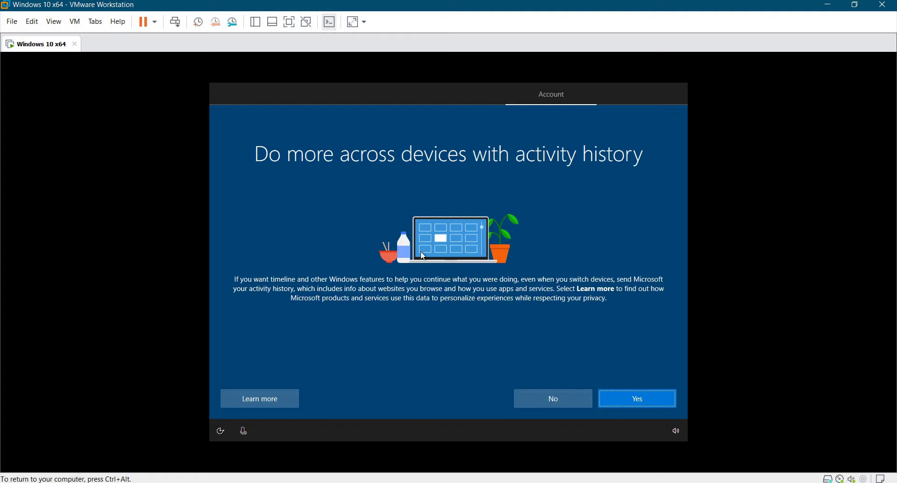
Decline activity history, answer the Cortana prompt, and accept the default privacy settings.
click(560, 398)
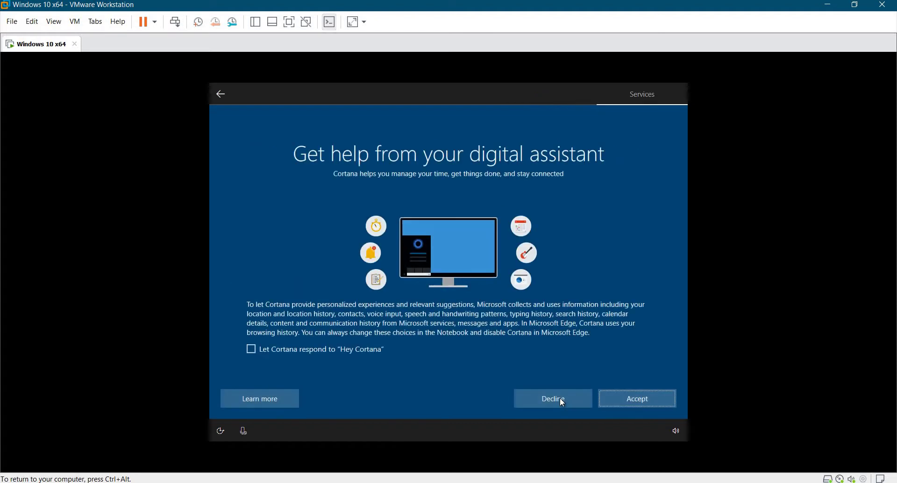
click(642, 399)
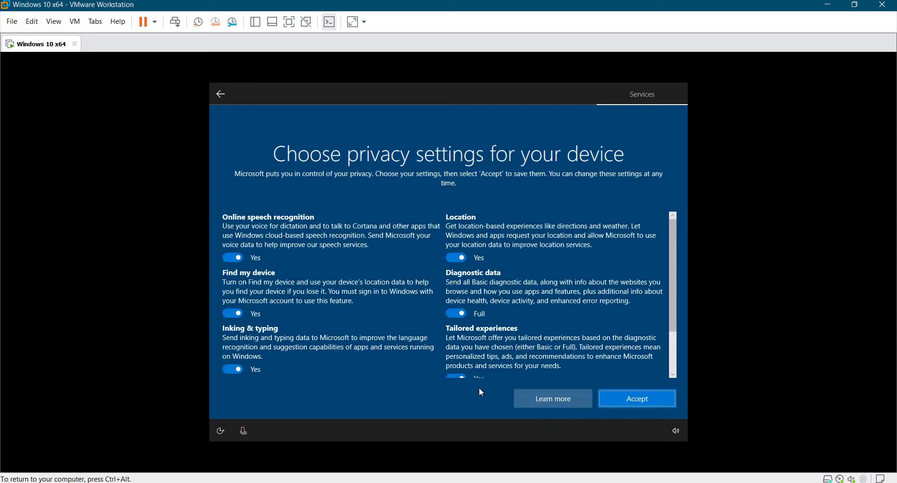
click(614, 401)
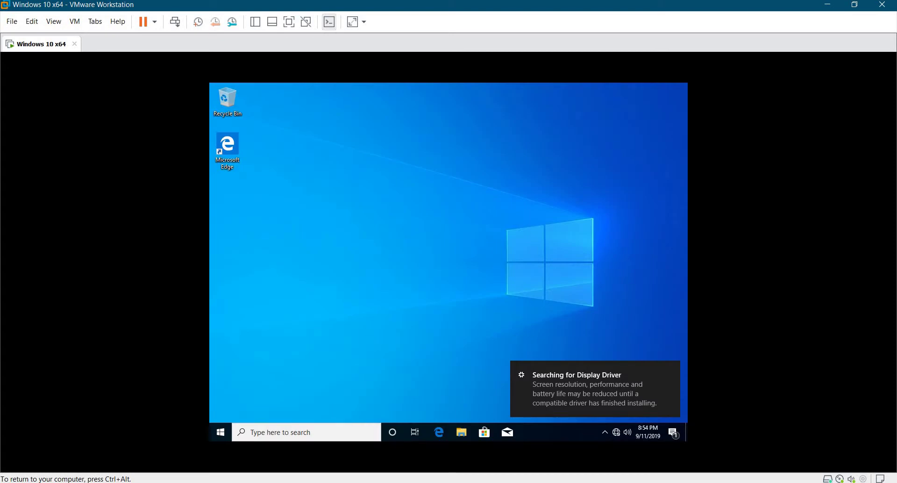
Open File Explorer inside the Windows 10 guest.
key(ctrl+alt)
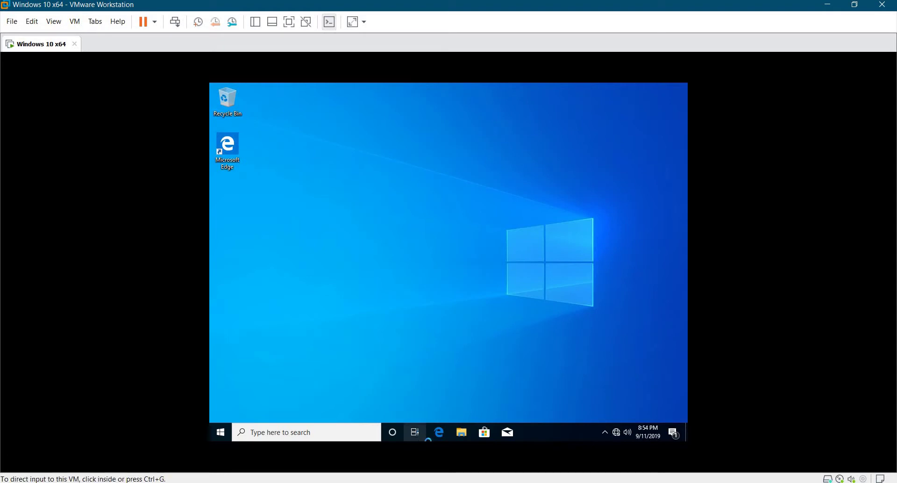
click(457, 436)
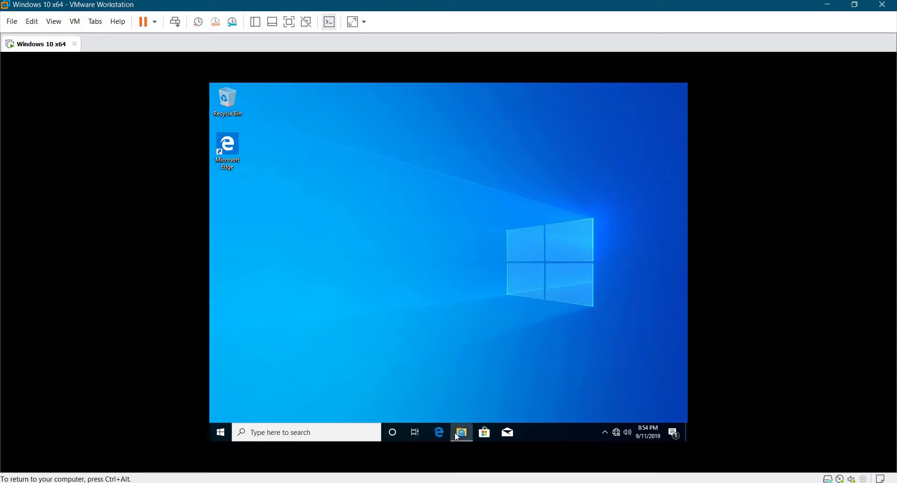
click(457, 434)
Start VMware Tools installation from the VM menu, hide the message bar, and restore Explorer.
key(ctrl+alt)
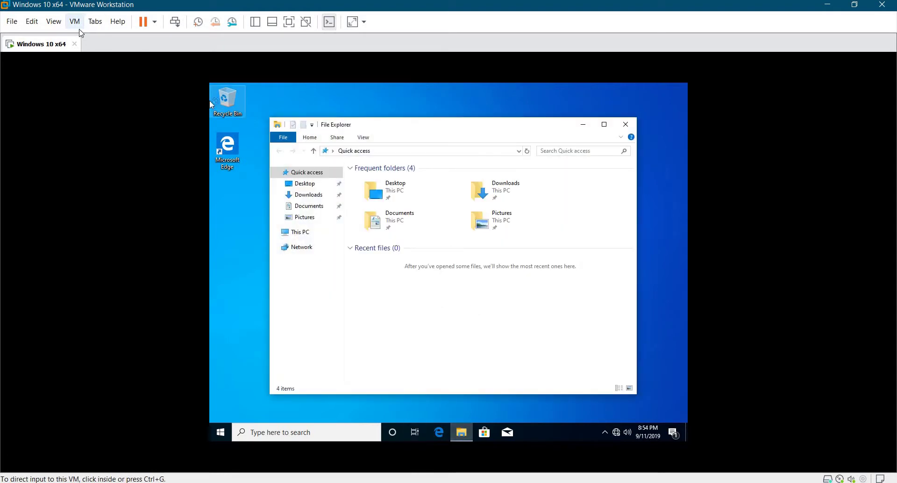
click(75, 21)
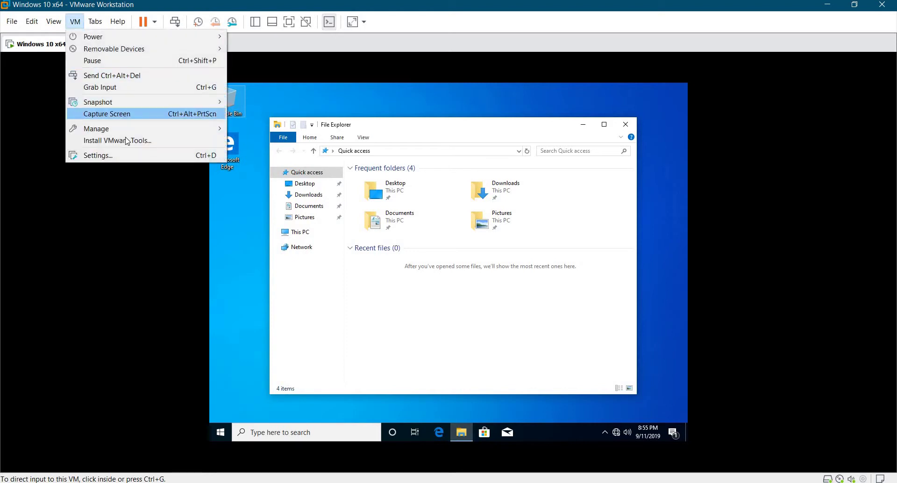
click(126, 140)
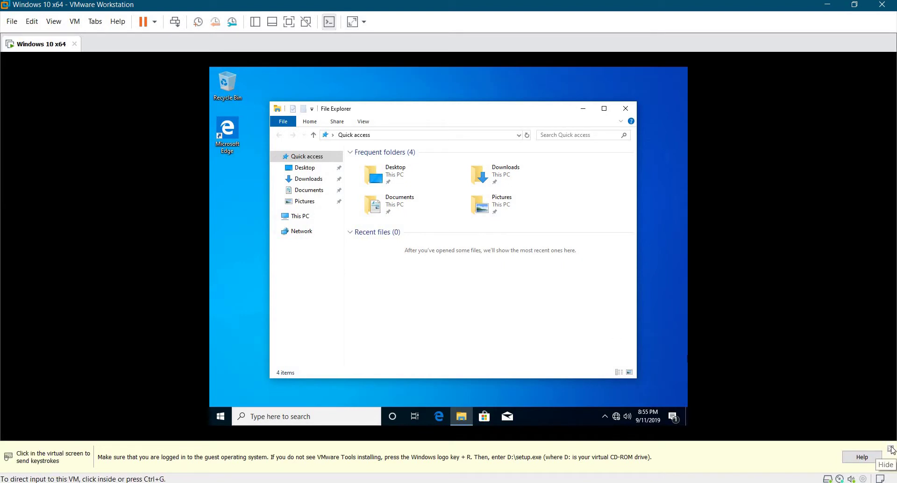
click(891, 450)
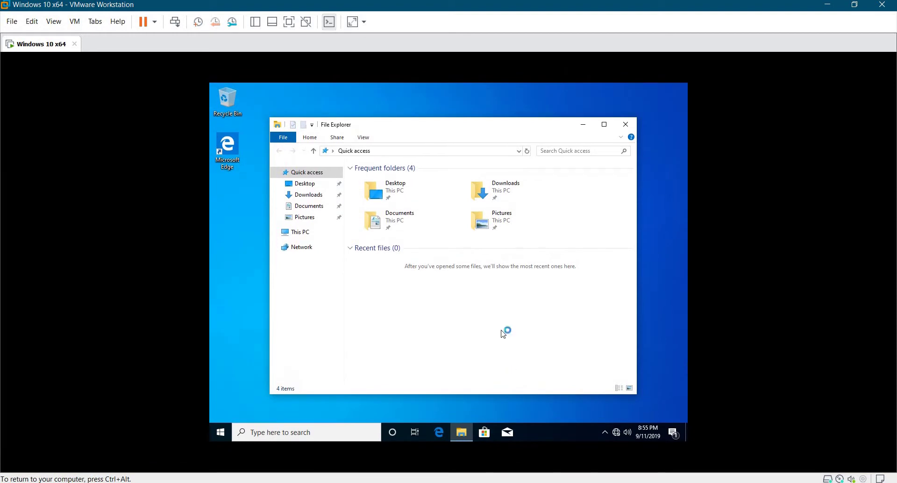
click(582, 124)
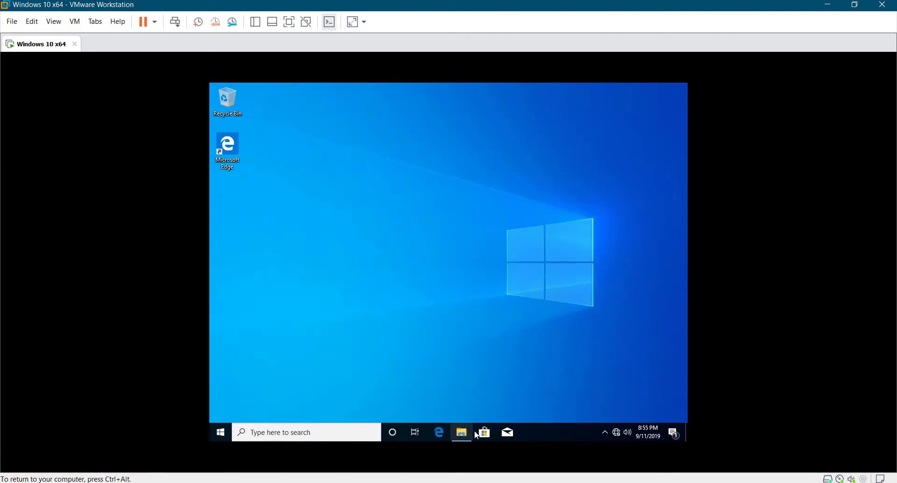
click(461, 433)
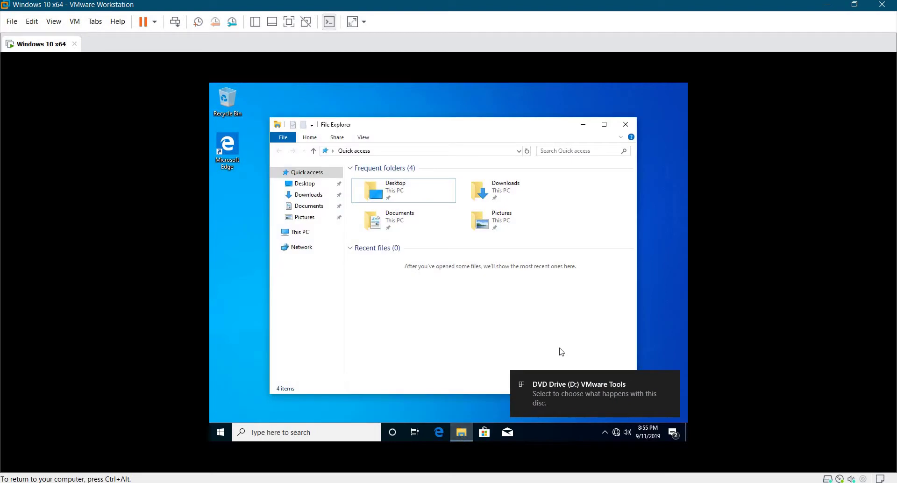
Run setup64.exe from the VMware Tools disc and allow it through User Account Control.
click(559, 385)
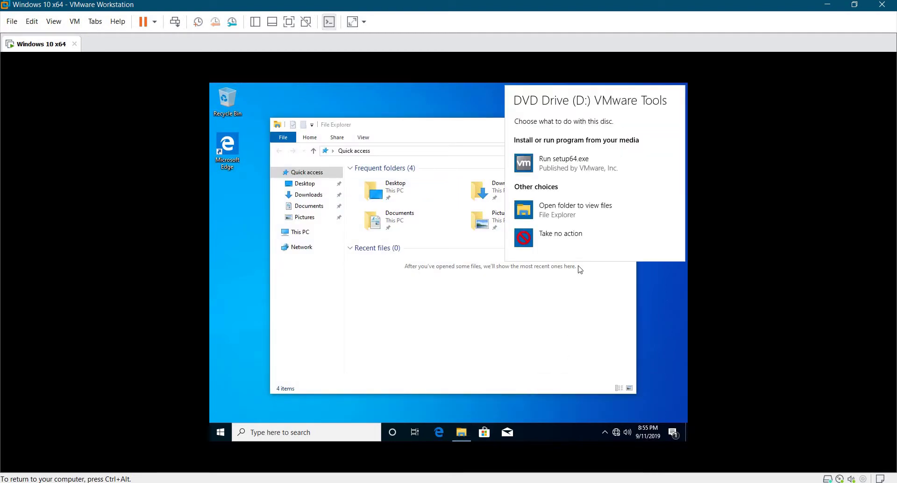
click(596, 172)
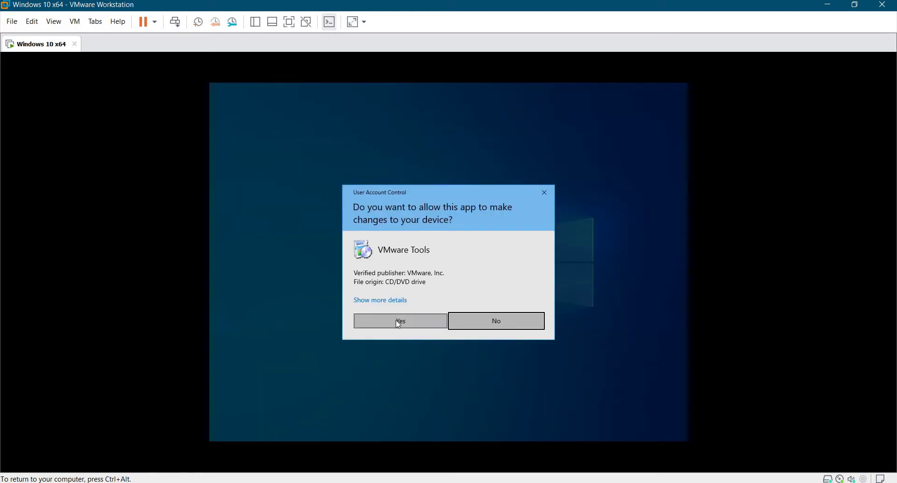
click(398, 321)
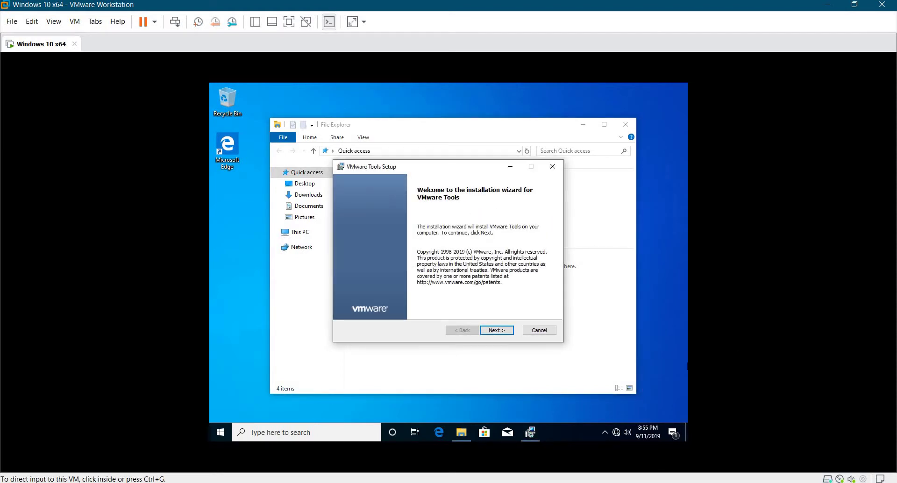
Step through the VMware Tools wizard with Typical setup and start the installation.
click(495, 330)
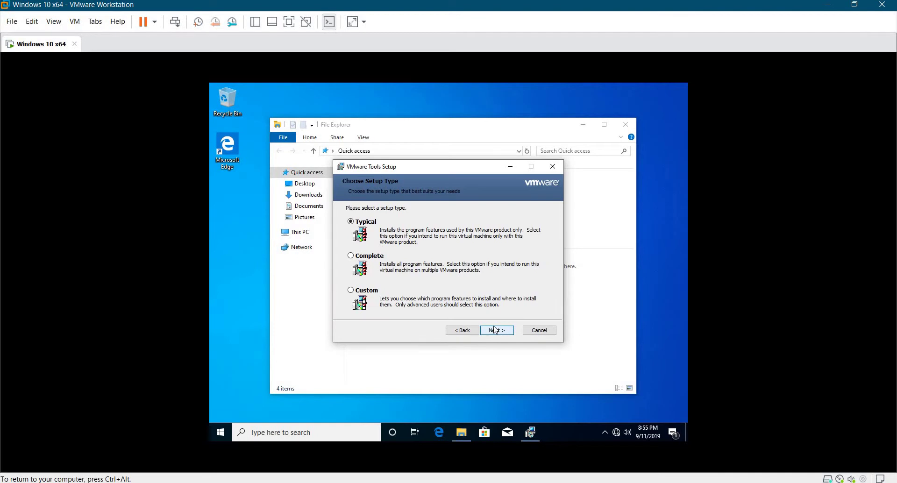
click(495, 330)
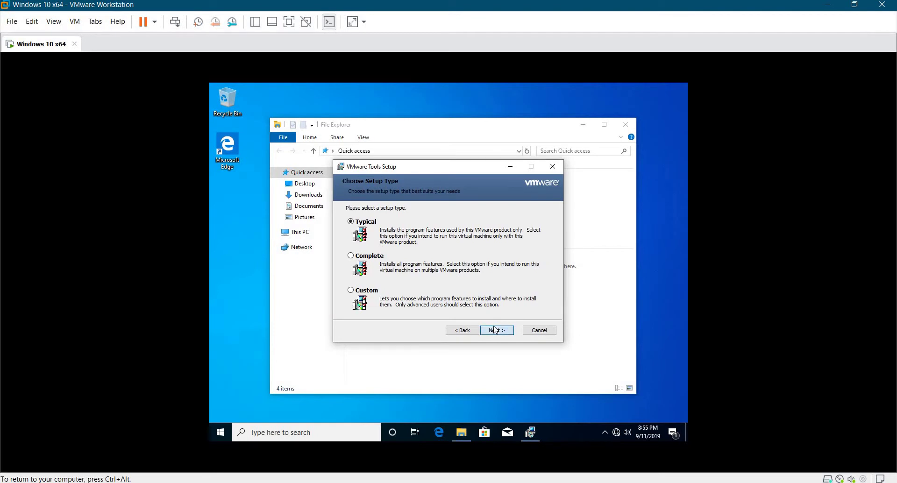
click(448, 332)
click(447, 331)
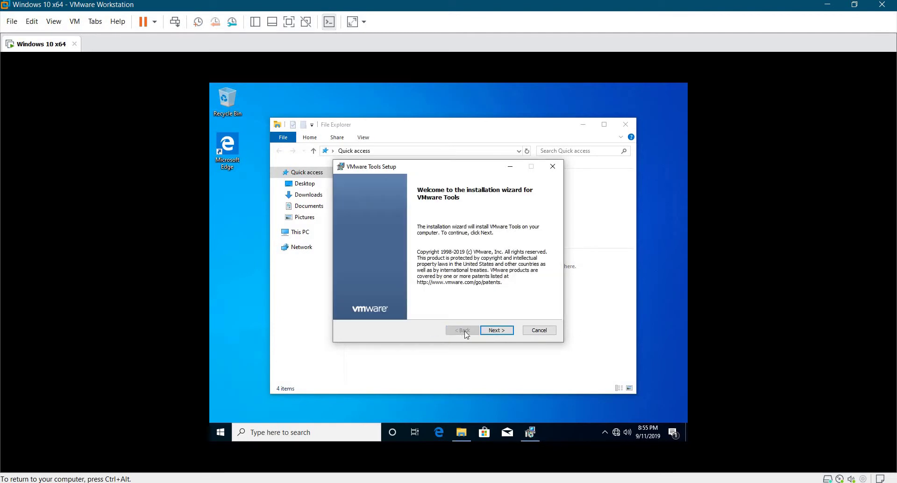
click(501, 330)
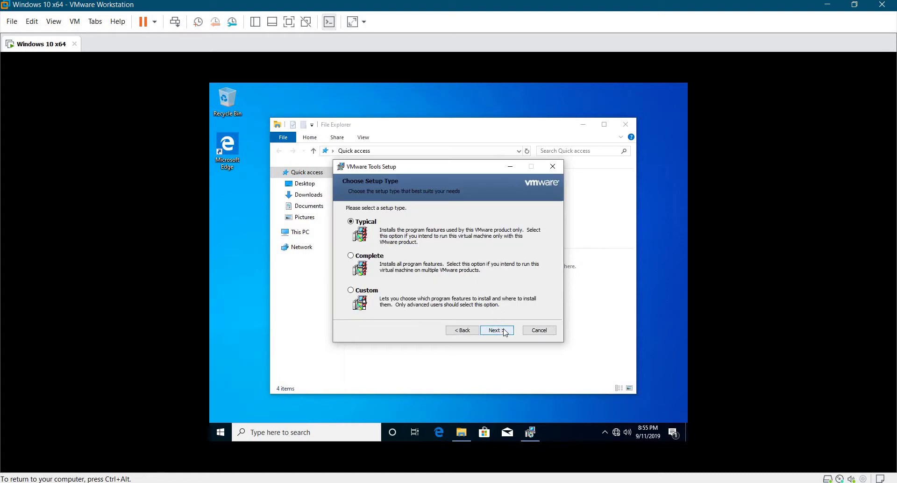
click(504, 331)
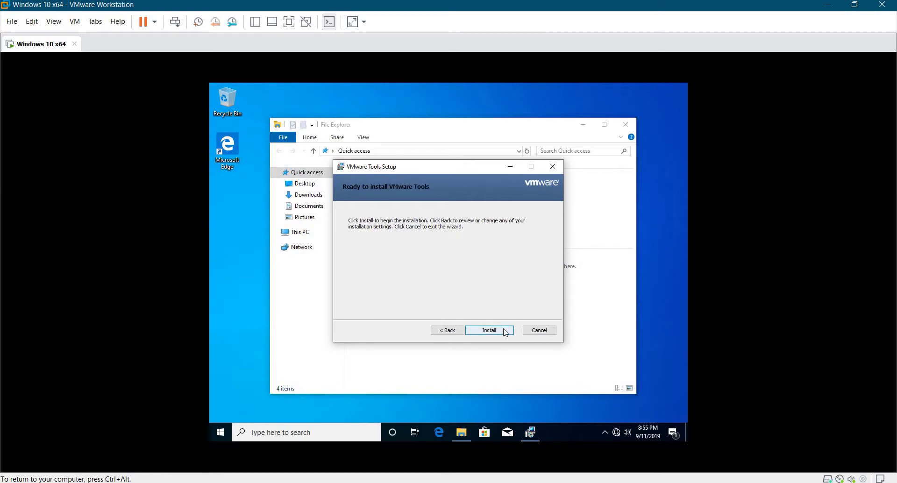
click(504, 331)
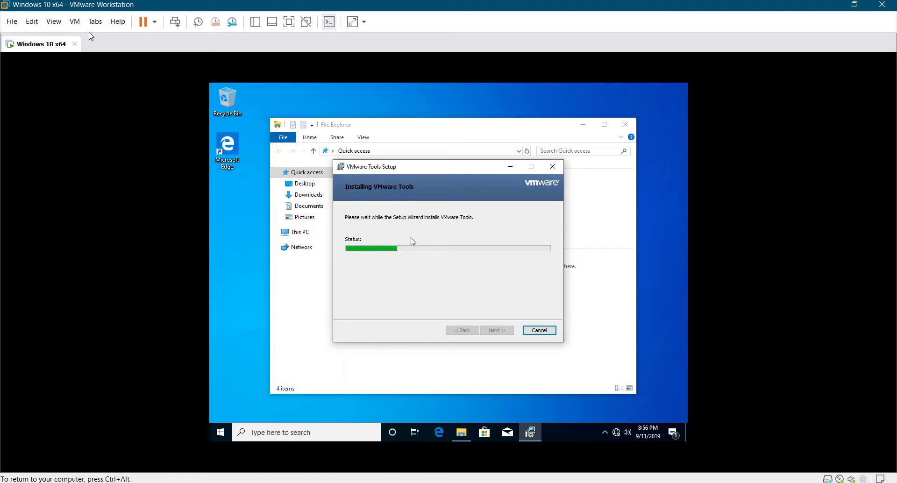
Switch View > Autosize to Autofit Guest, then back to Center Guest.
click(75, 21)
mouse_move(51, 27)
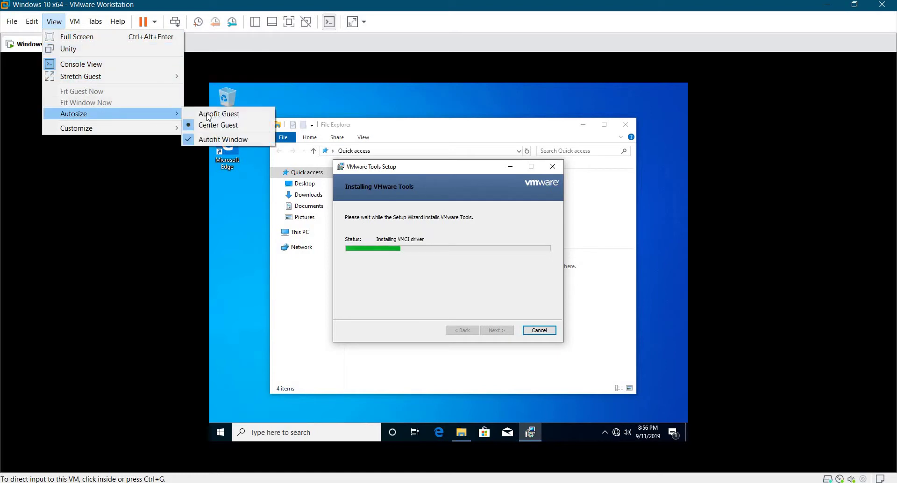
click(197, 114)
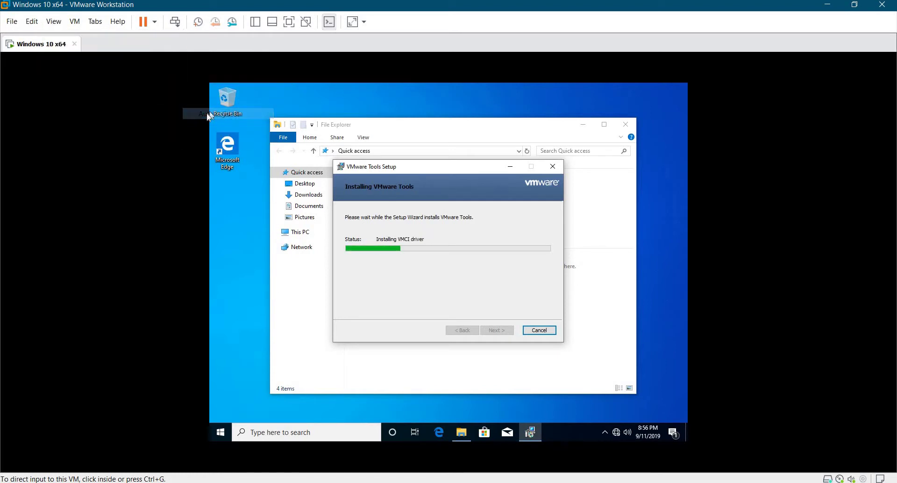
click(54, 22)
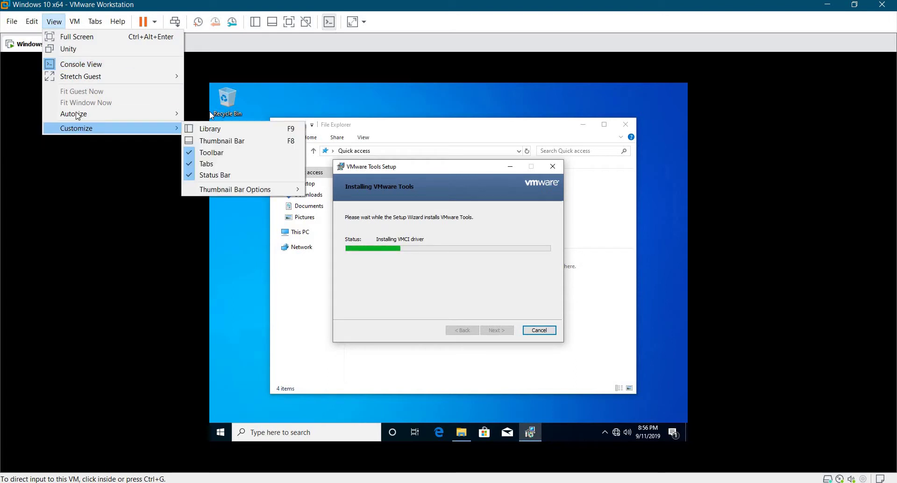
mouse_move(140, 113)
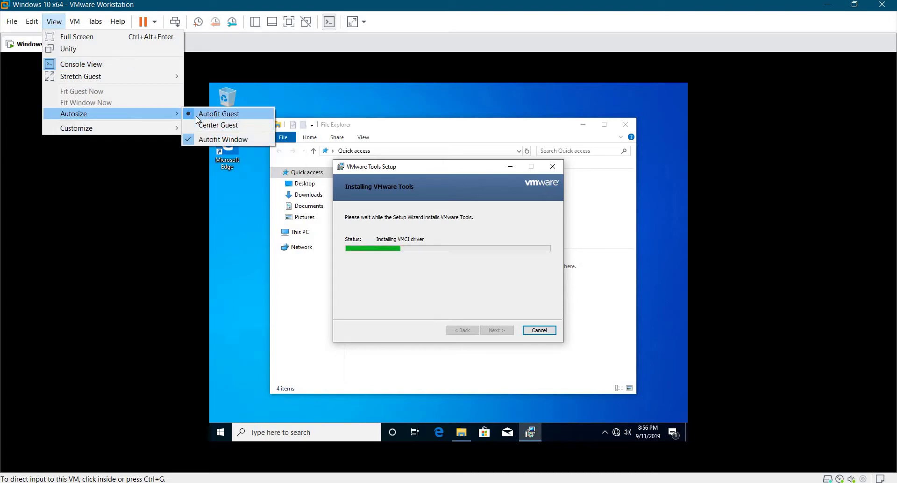
click(205, 125)
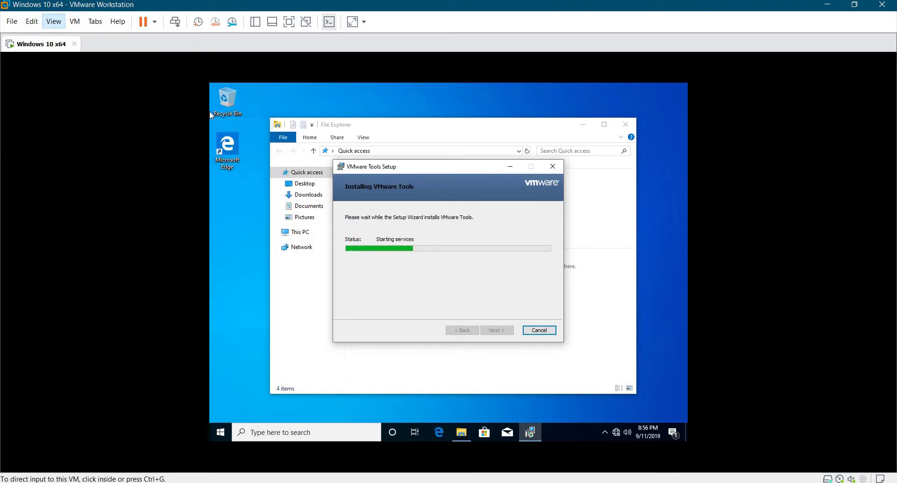
click(432, 189)
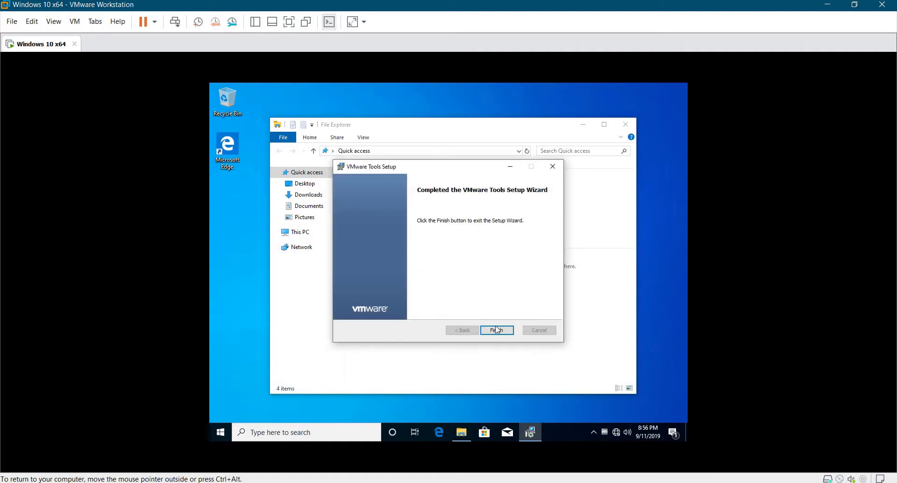
Finish VMware Tools setup, postpone the restart, and close File Explorer.
click(497, 332)
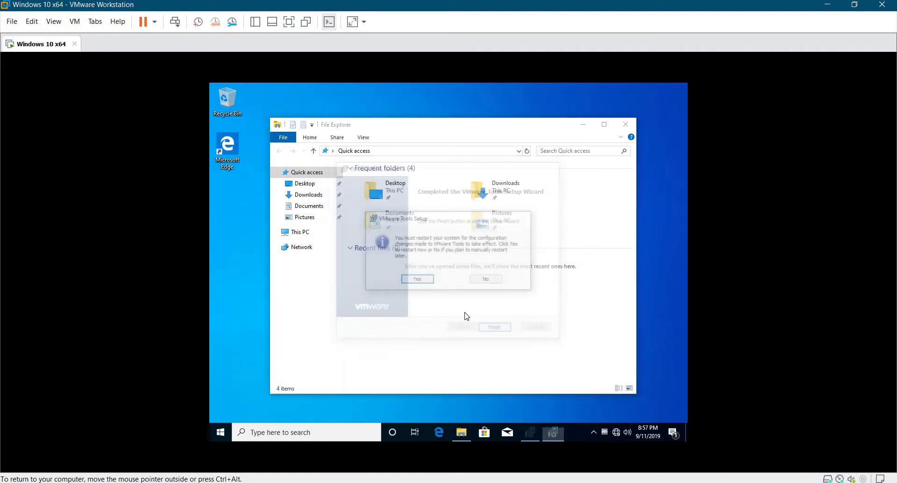
click(492, 283)
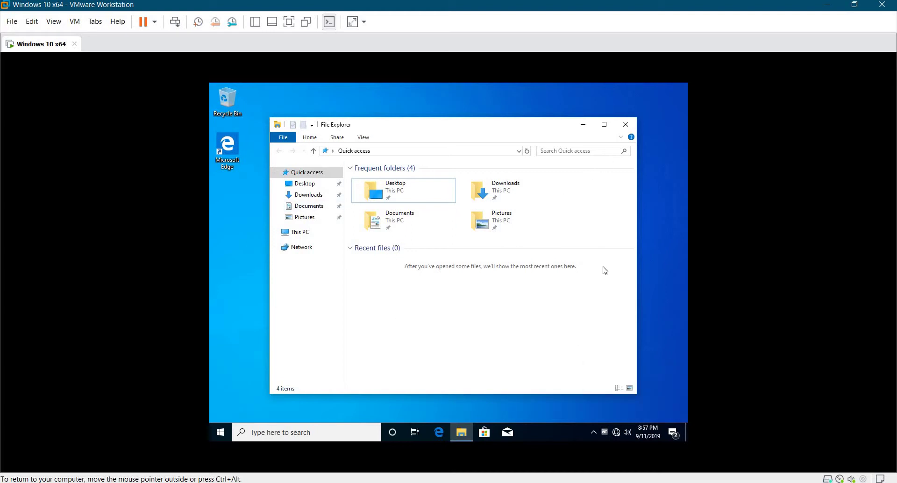
key(ctrl+f)
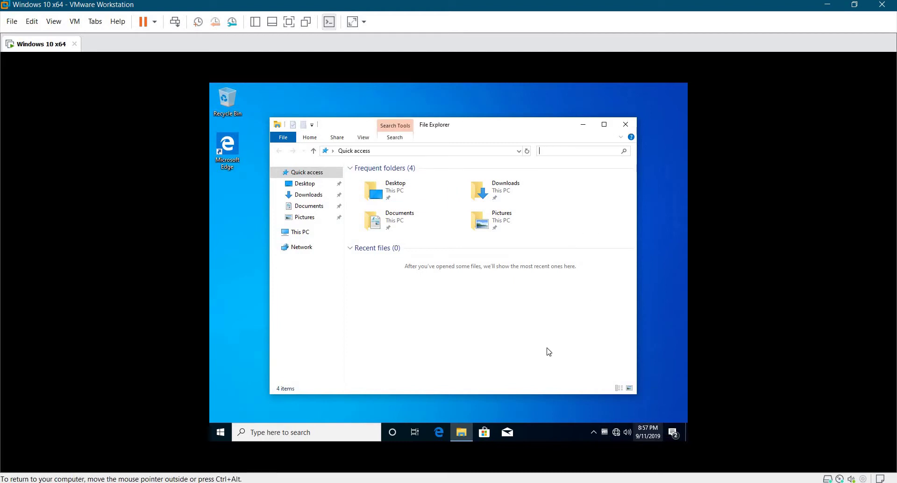
key(Escape)
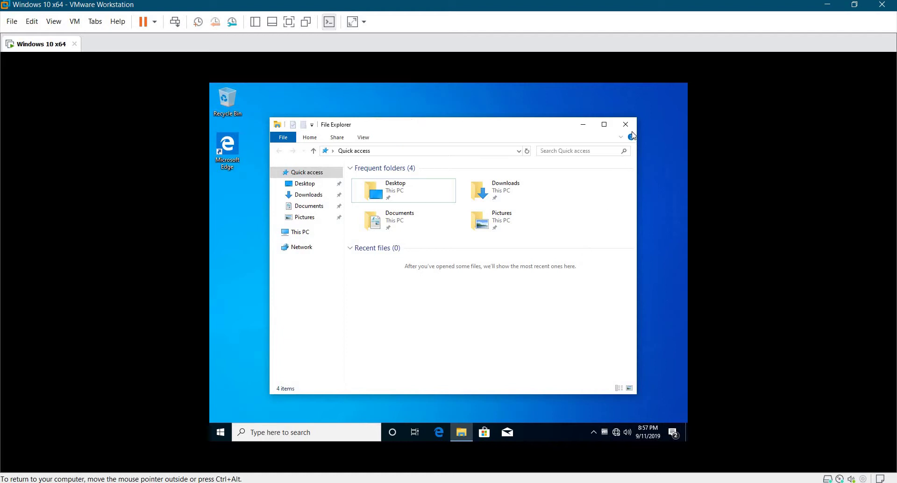
click(626, 124)
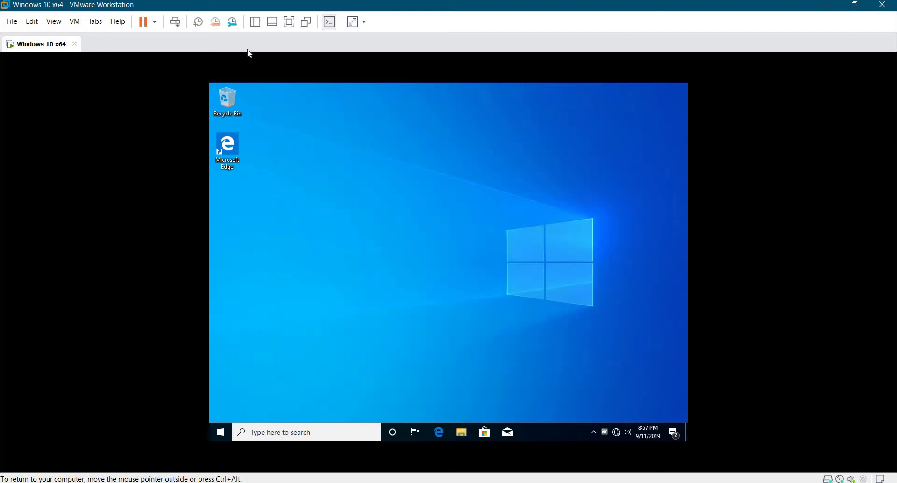
Use View > Fit Guest Now so the guest fills the window, then recapture input.
click(74, 21)
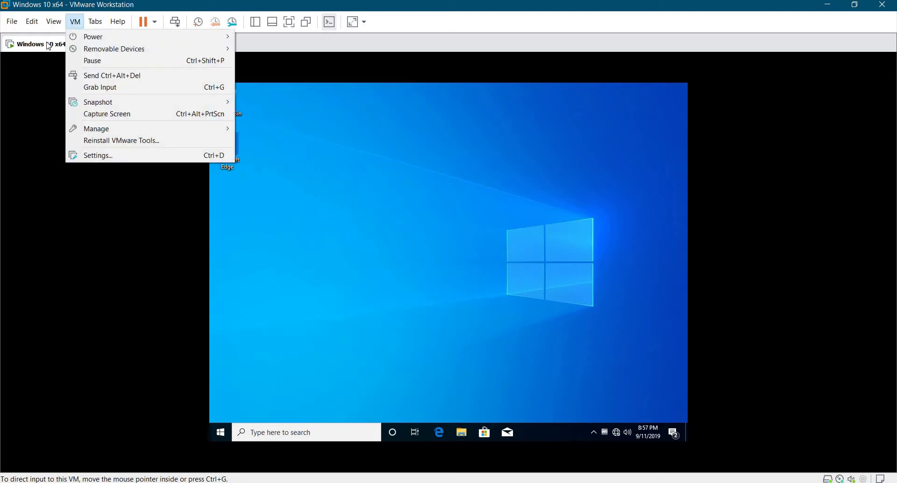
key(Left)
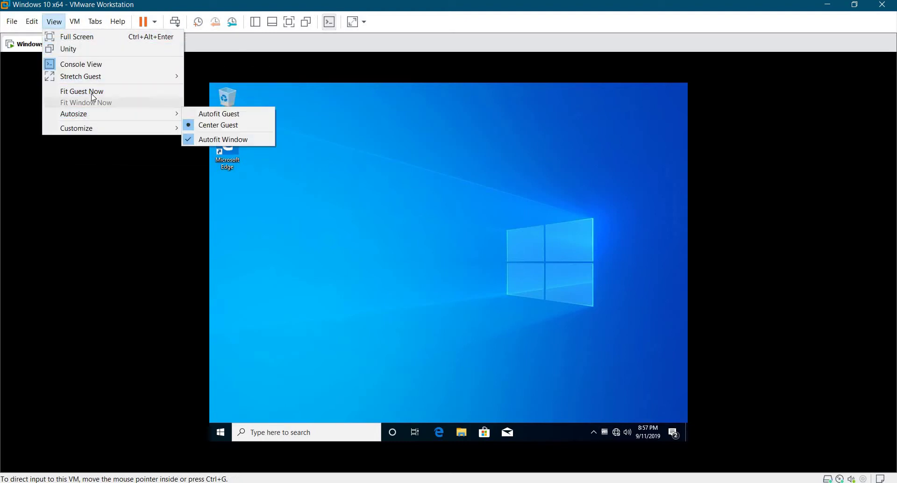
click(94, 97)
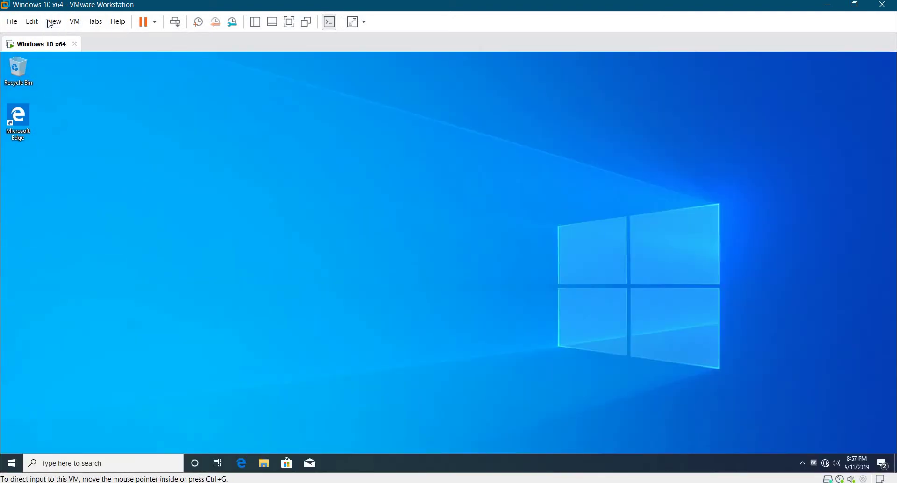
click(50, 22)
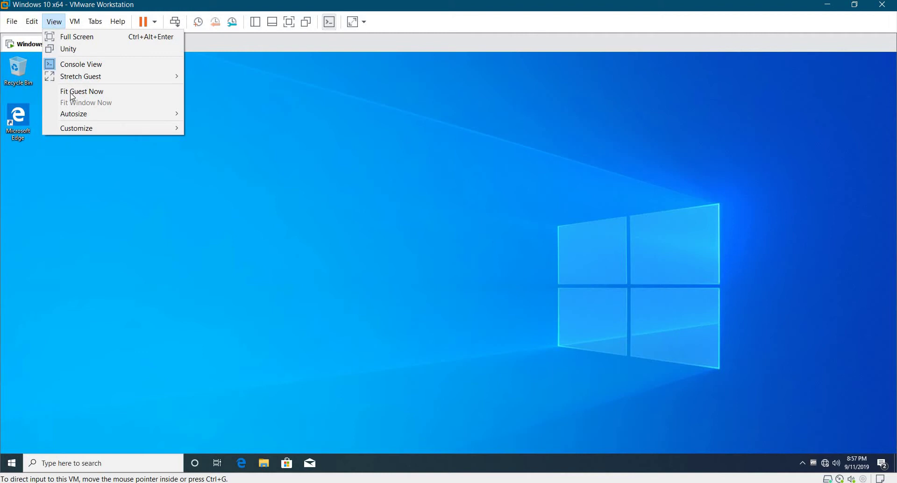
click(268, 286)
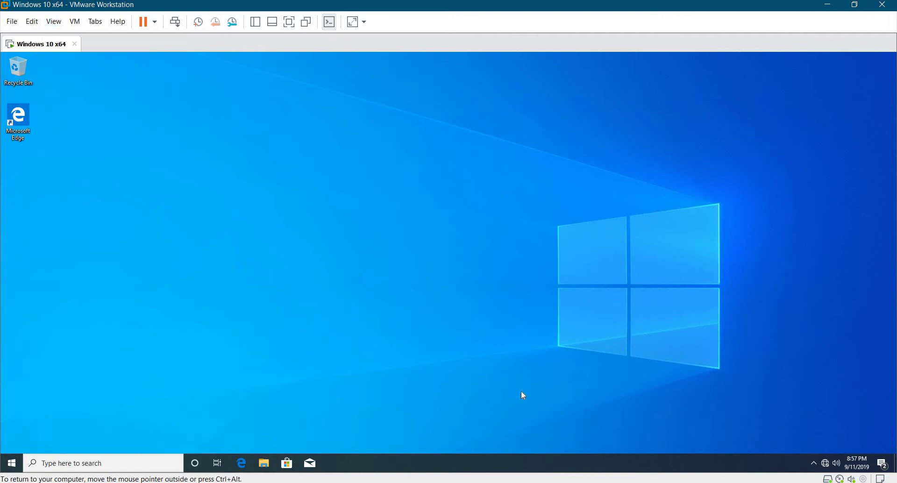
From the guest's network tray icon, reach Network and Sharing Center and add its desktop shortcut.
right_click(825, 465)
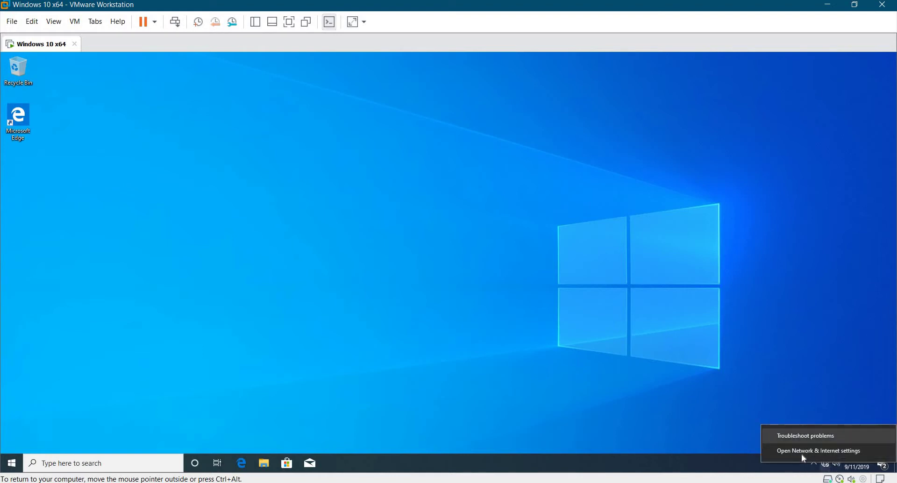
click(802, 452)
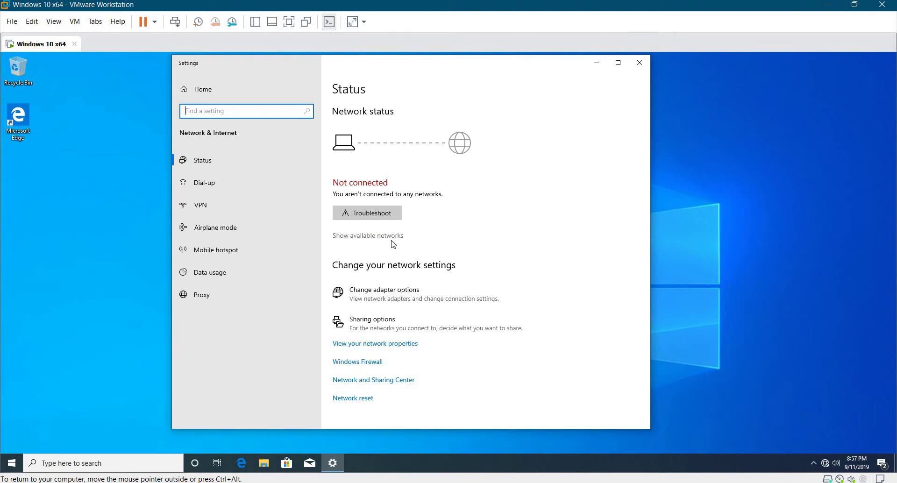
click(361, 381)
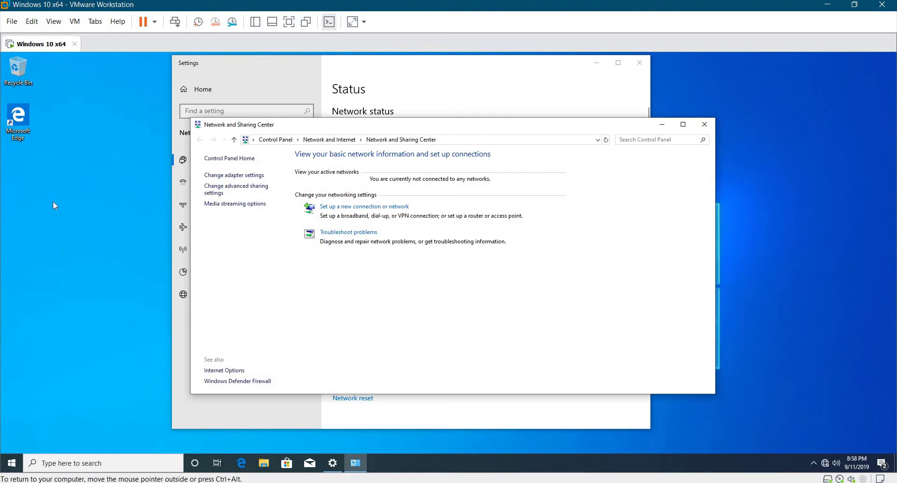
drag(53, 200, 35, 194)
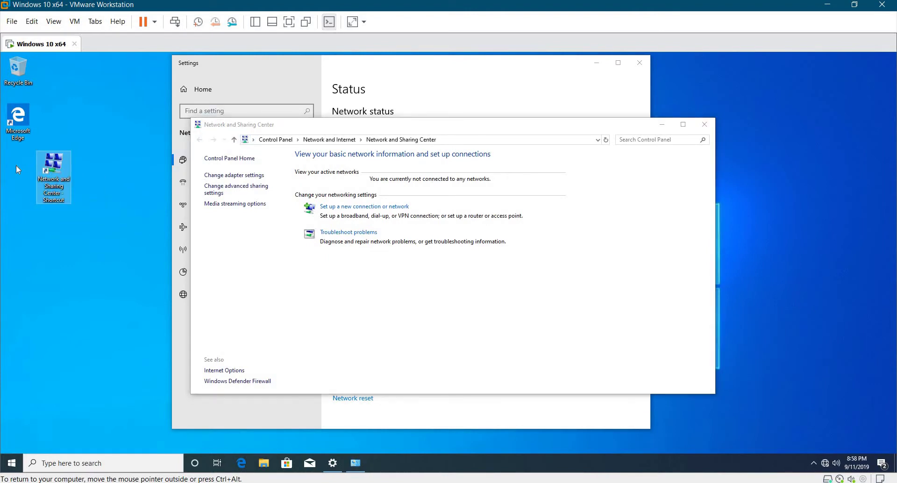
Show the virtual machine Library via View > Customize > Library.
click(13, 23)
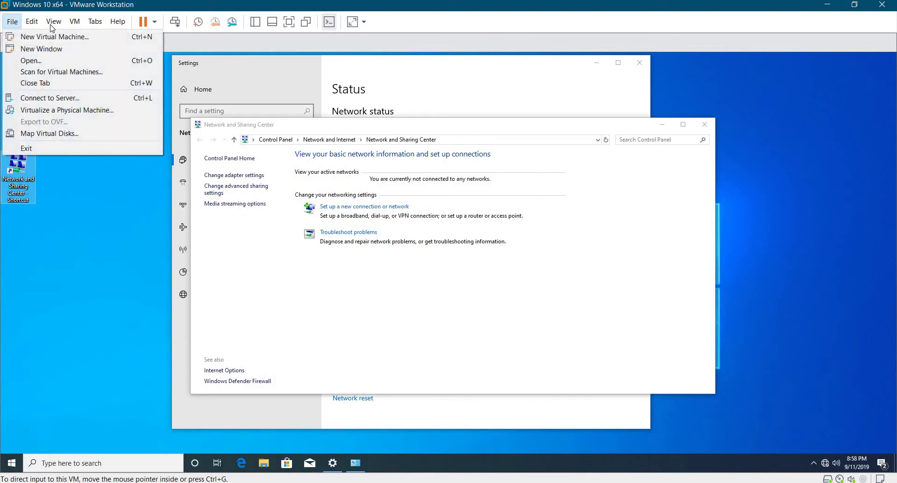
mouse_move(54, 22)
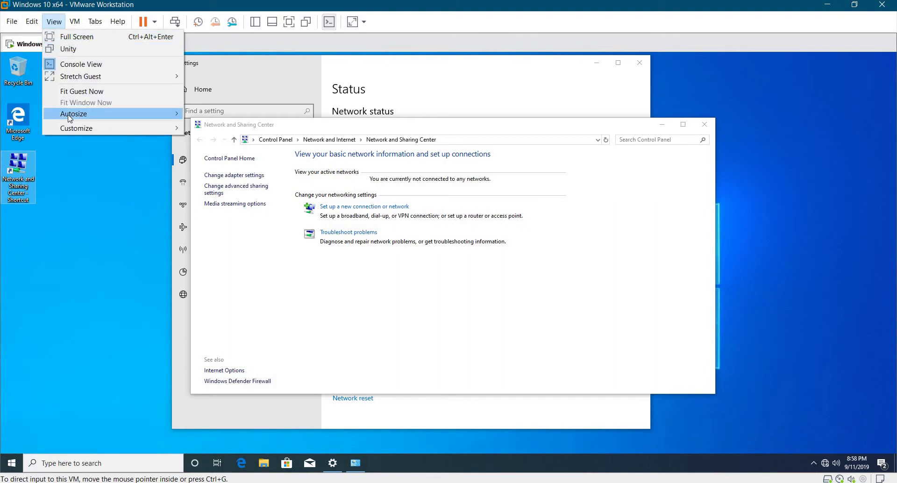
mouse_move(70, 117)
mouse_move(123, 129)
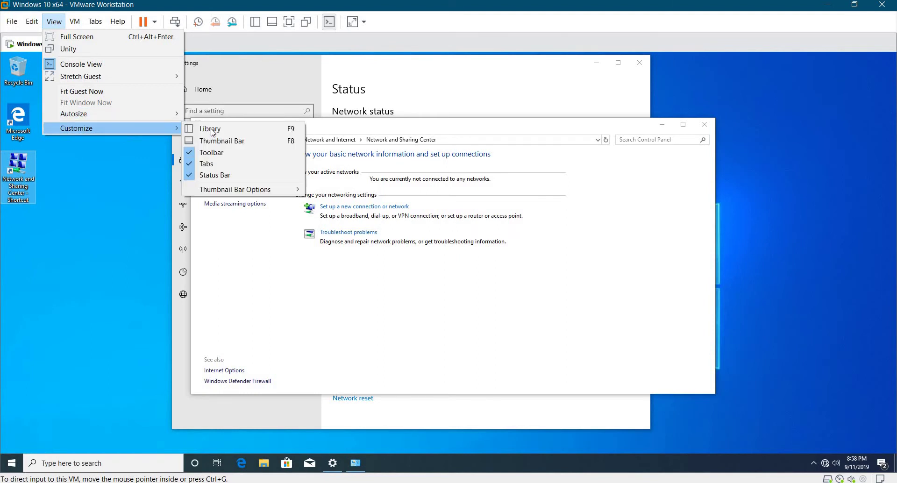
click(206, 128)
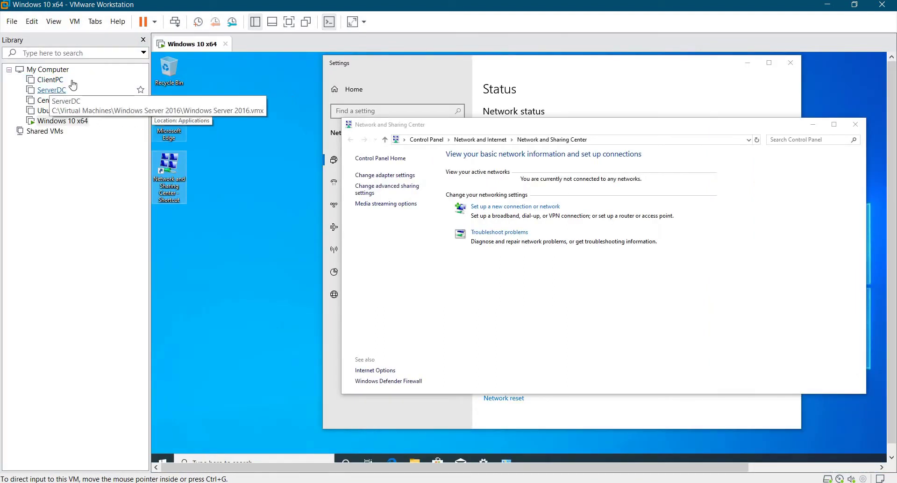
Open ServerDC in its own tab, then return to the Windows 10 x64 tab.
click(65, 90)
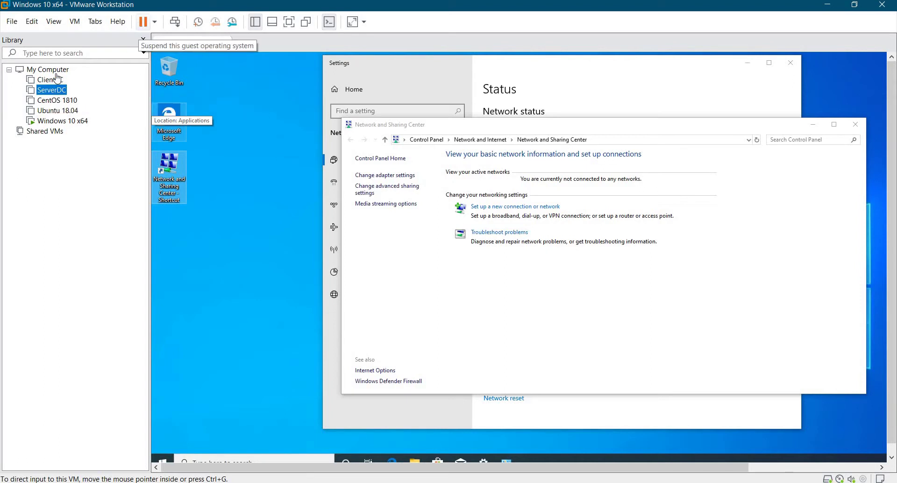
double_click(46, 92)
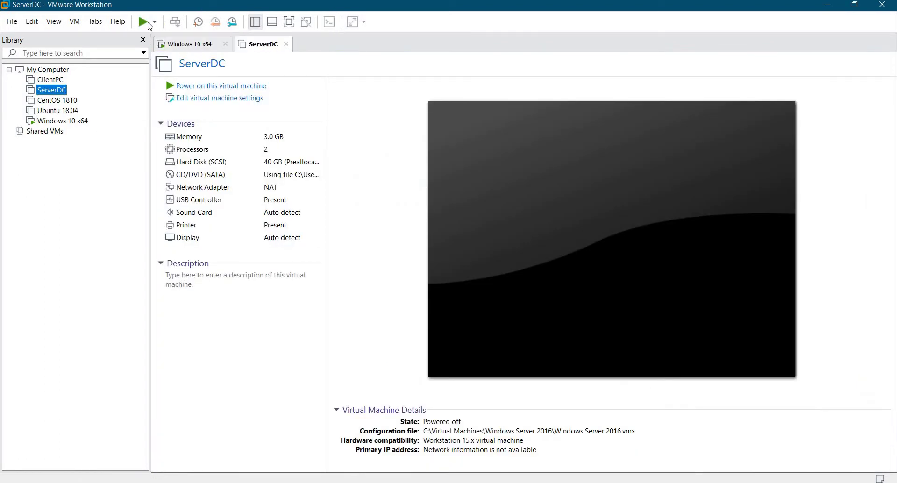
click(194, 45)
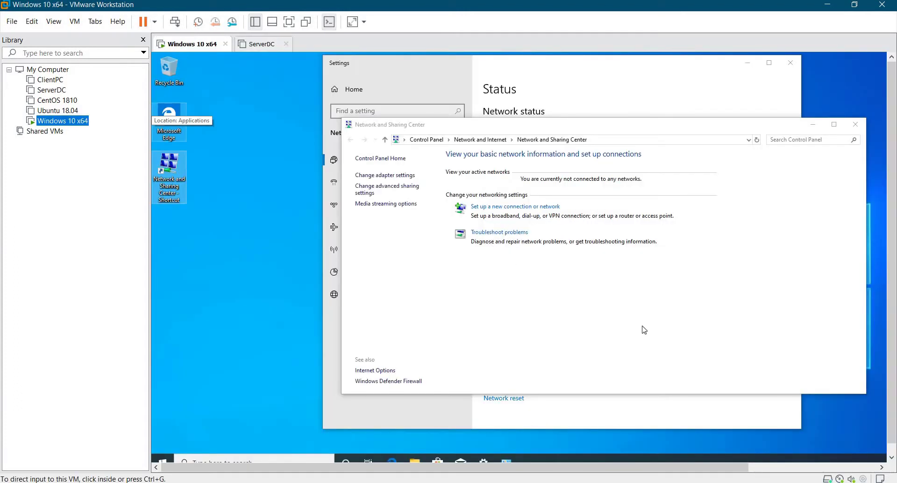
Look at advanced sharing settings, go back, and open the network adapter list.
click(387, 188)
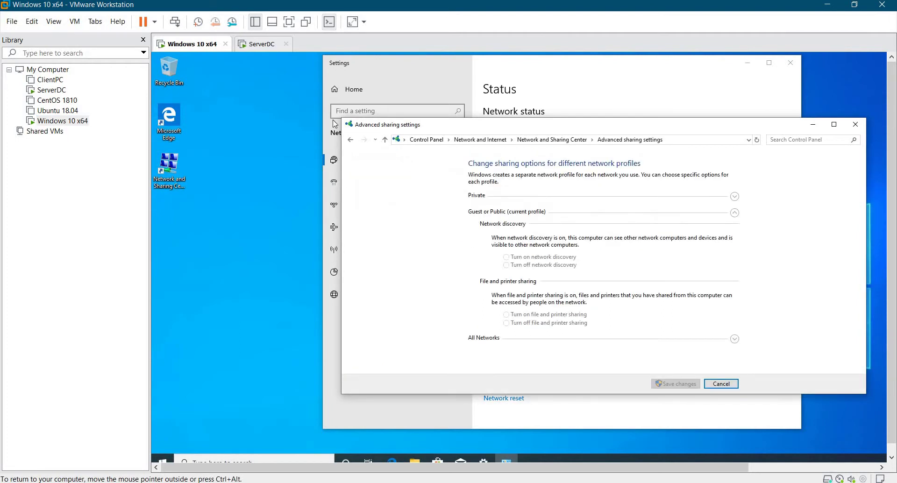
click(351, 140)
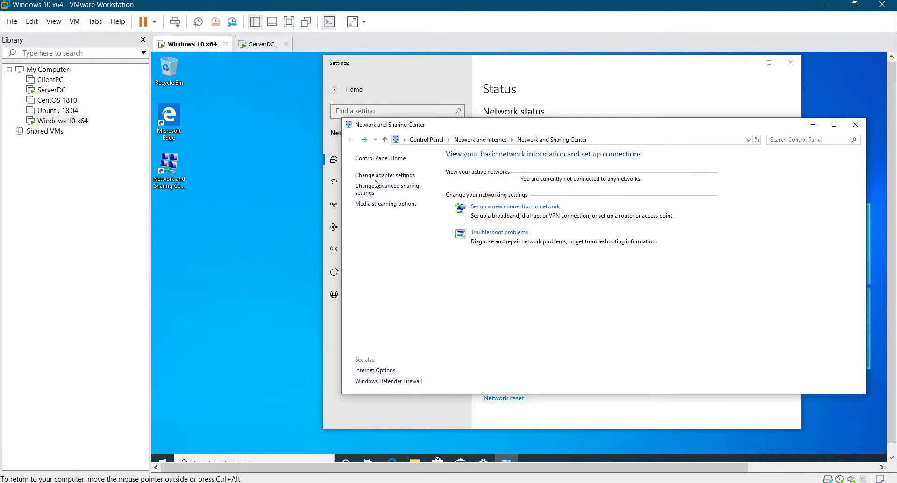
click(379, 177)
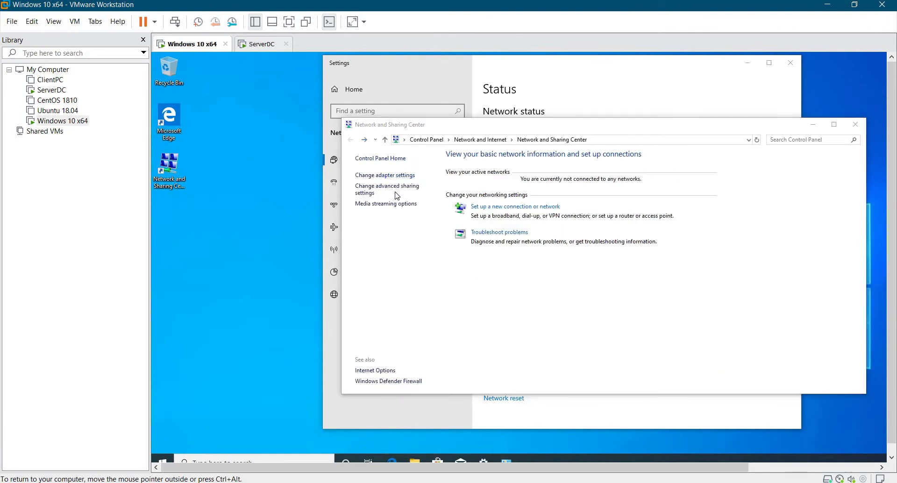
Open the Bluetooth Network Connection's properties and move the dialog to the right.
click(396, 196)
right_click(397, 196)
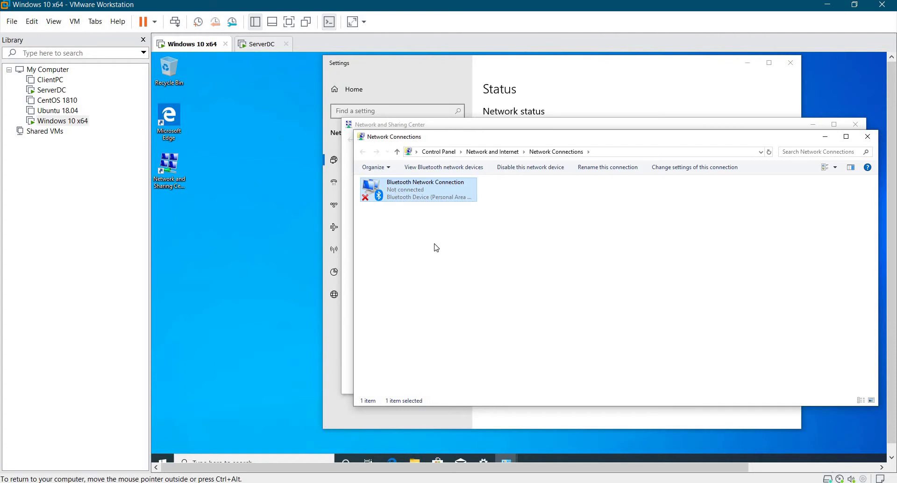
click(438, 258)
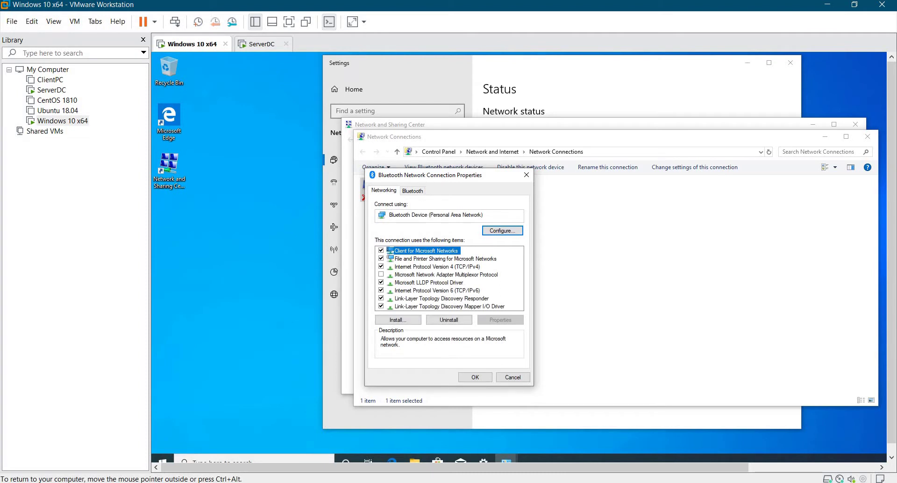
drag(424, 177, 658, 157)
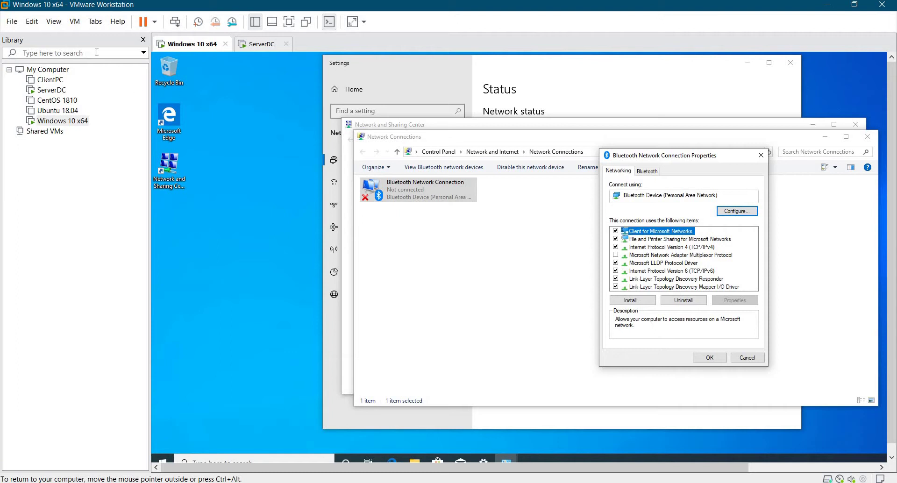
click(48, 22)
mouse_move(74, 22)
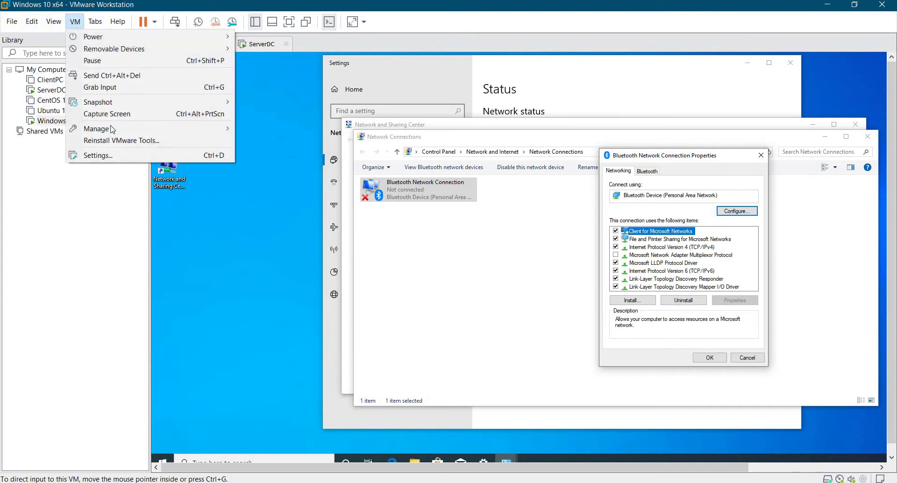
mouse_move(112, 129)
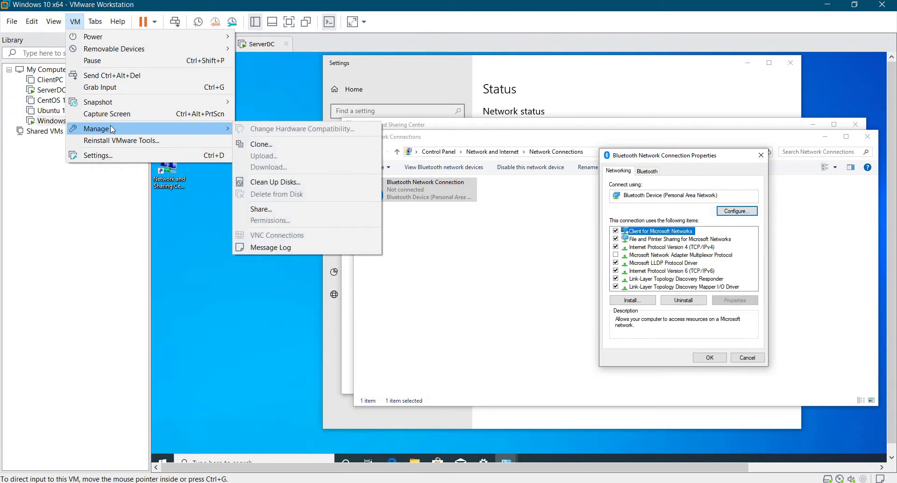
click(124, 157)
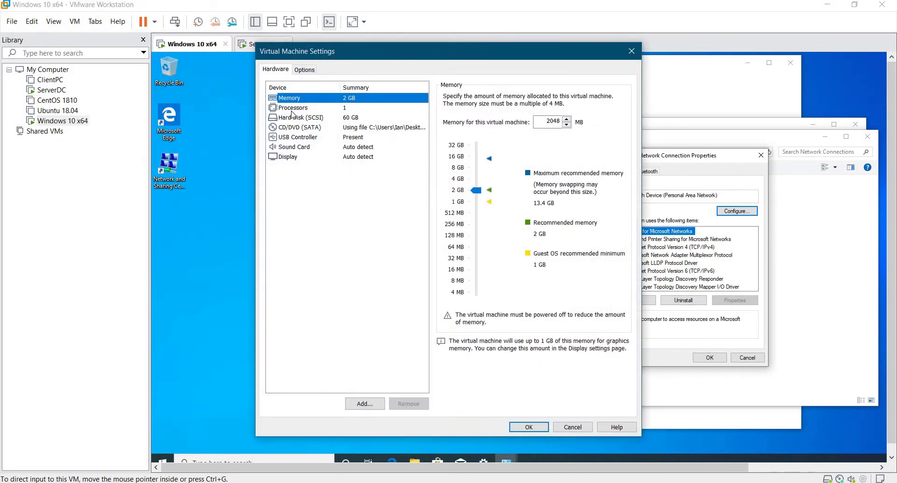
click(295, 118)
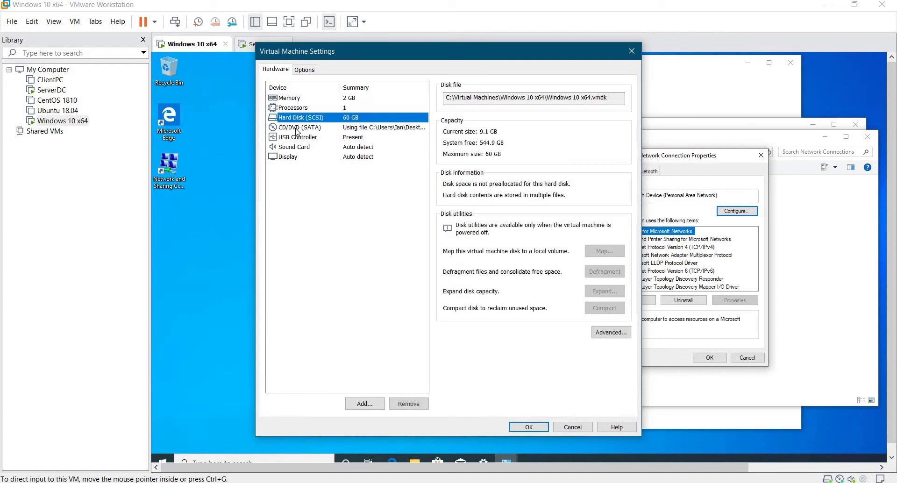
click(297, 129)
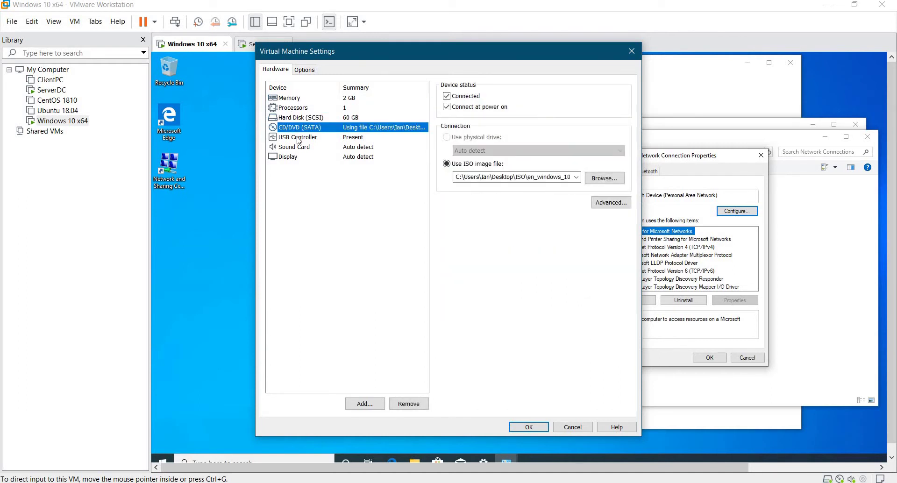
click(291, 110)
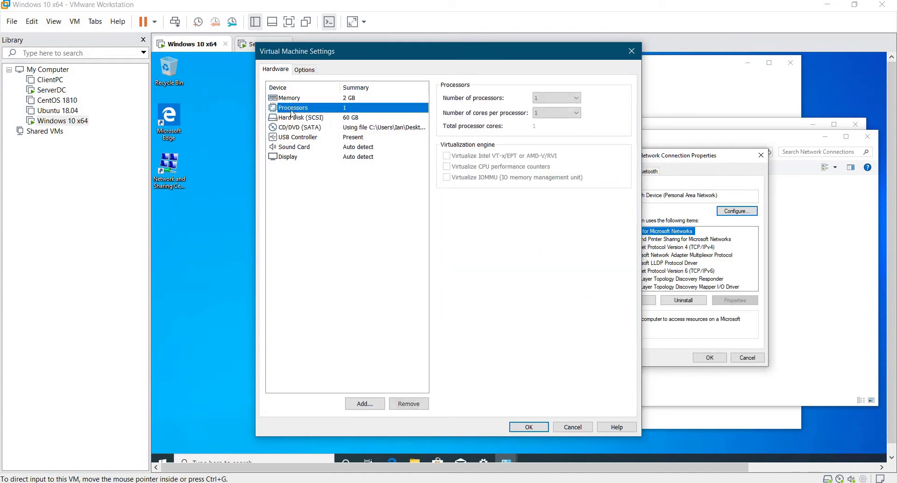
click(291, 114)
click(295, 98)
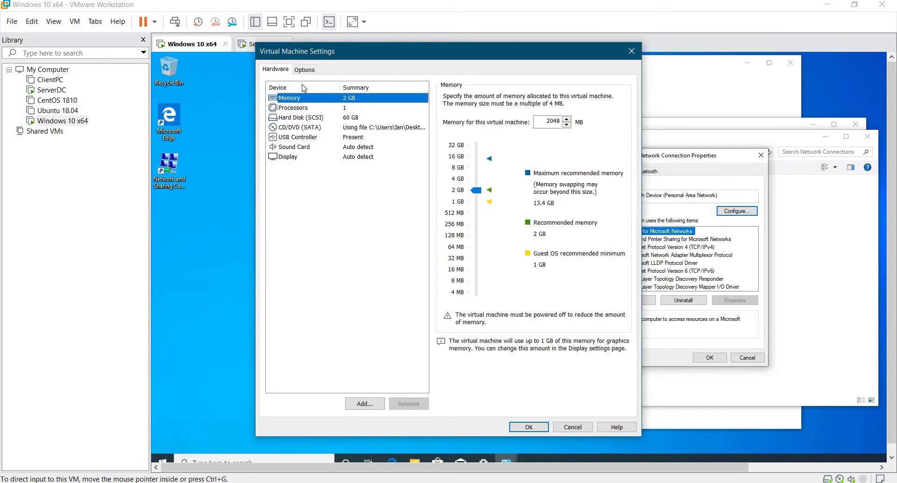
click(304, 69)
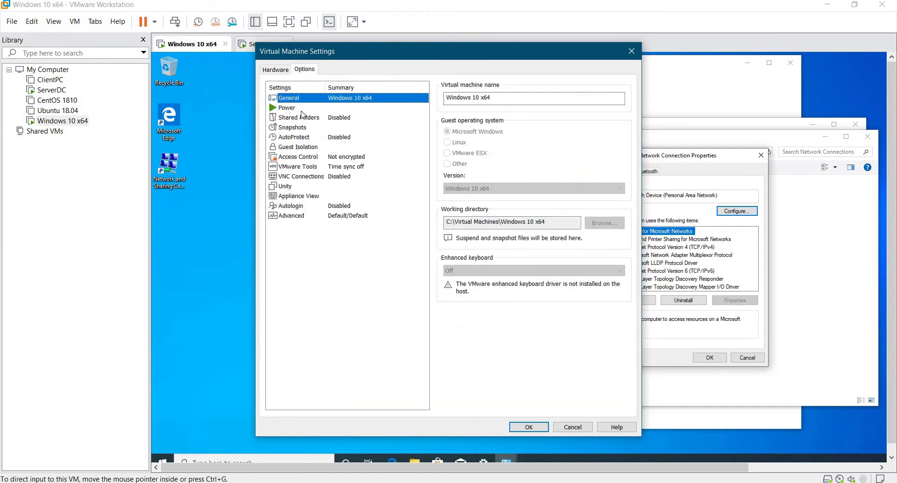
key(Down)
key(Down)
key(Down)
key(Down)
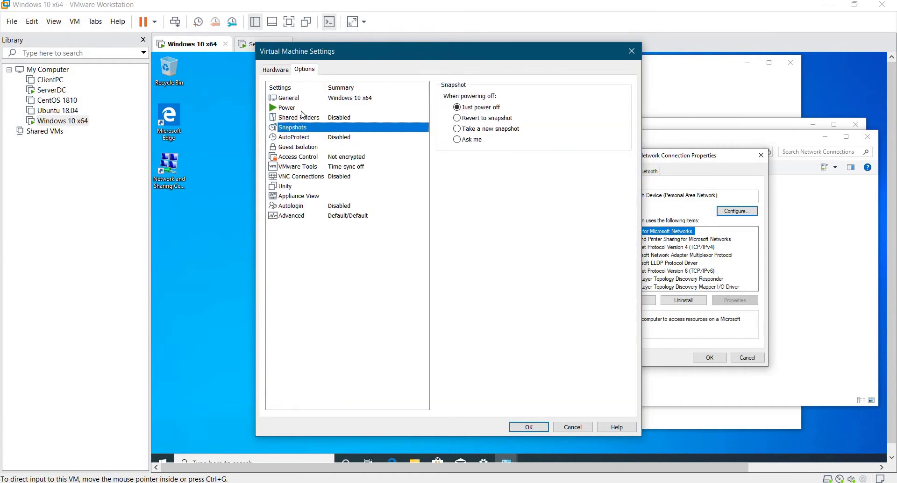
key(Down)
key(Down)
key(Down)
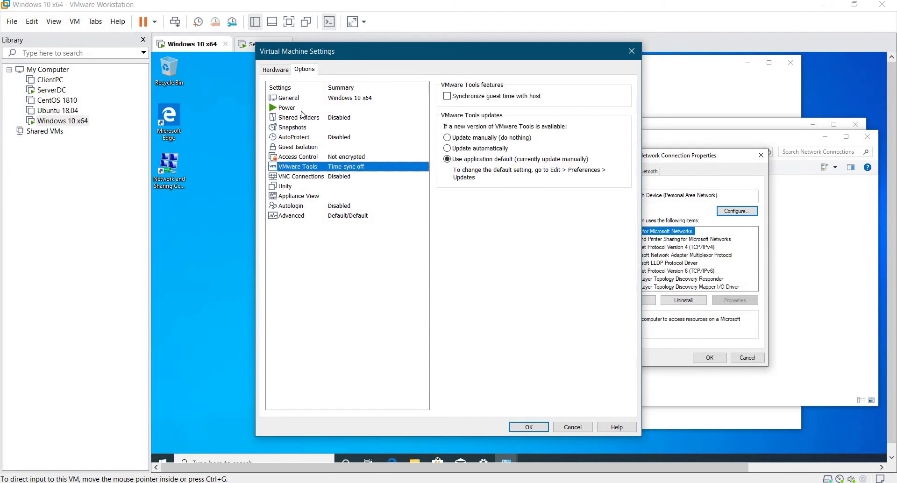
key(Down)
key(Down)
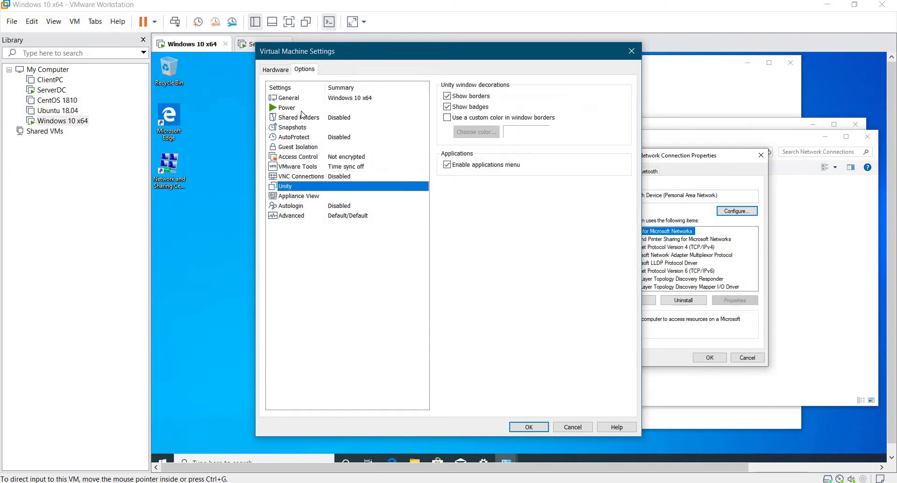
key(Down)
key(Down)
key(Down)
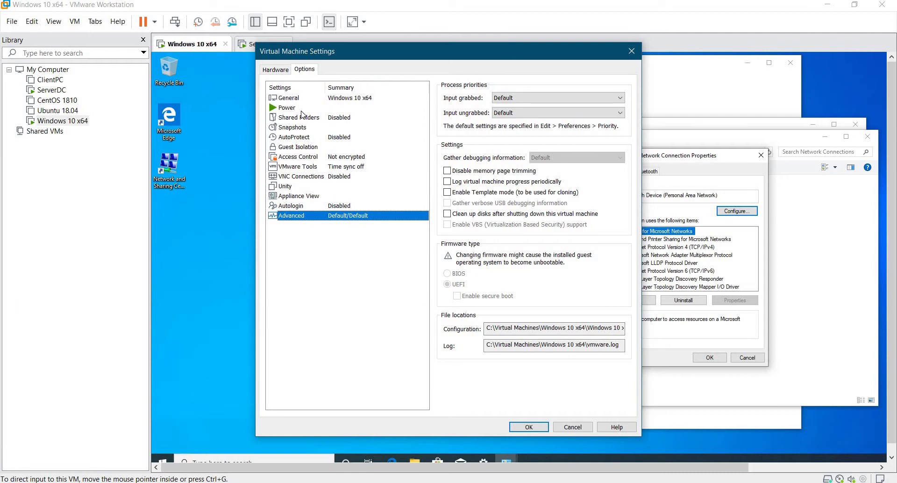
key(Up)
key(Up)
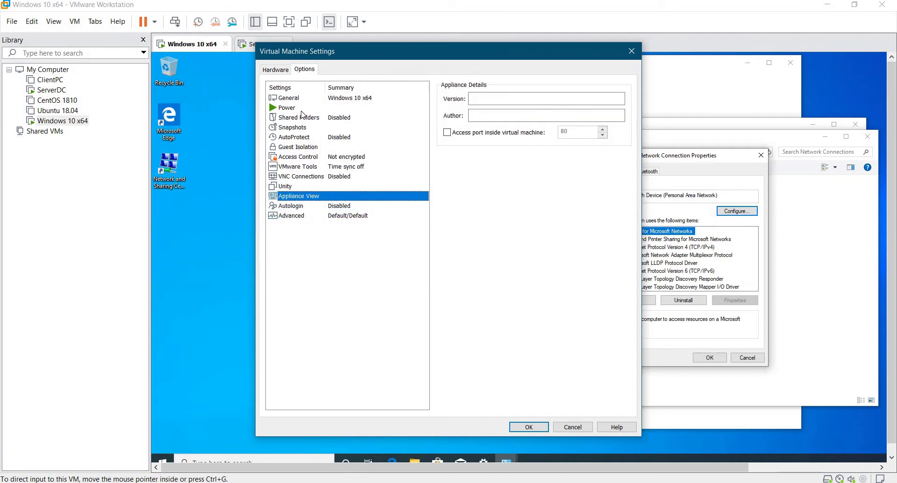
key(Up)
key(Up)
key(Up)
key(Up)
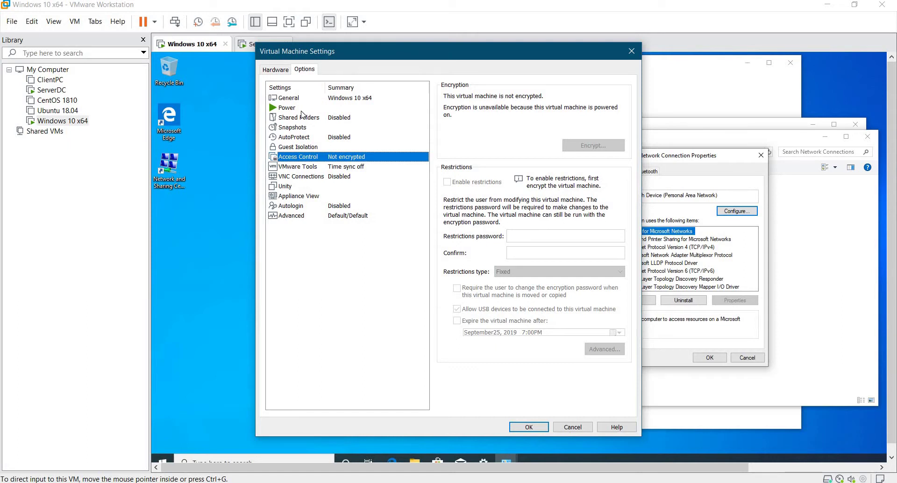
key(Up)
key(Up)
key(Up)
key(Up)
key(Up)
key(Up)
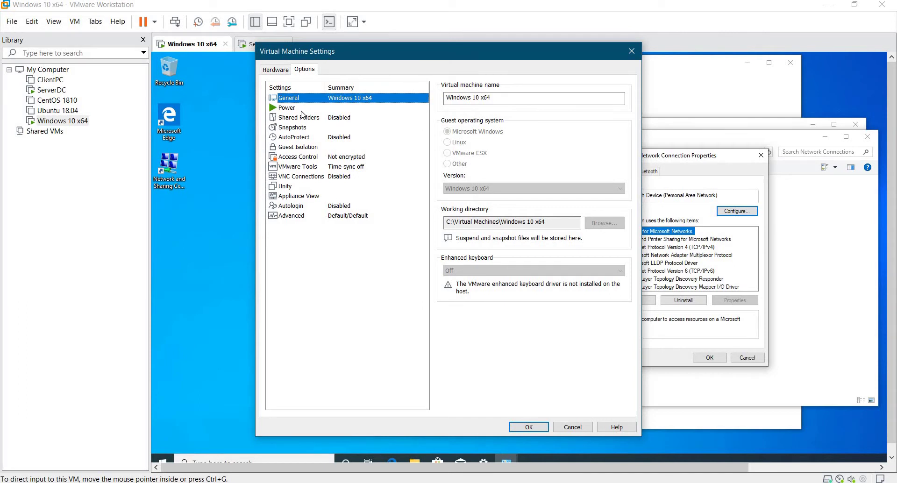
key(ctrl+shift+Tab)
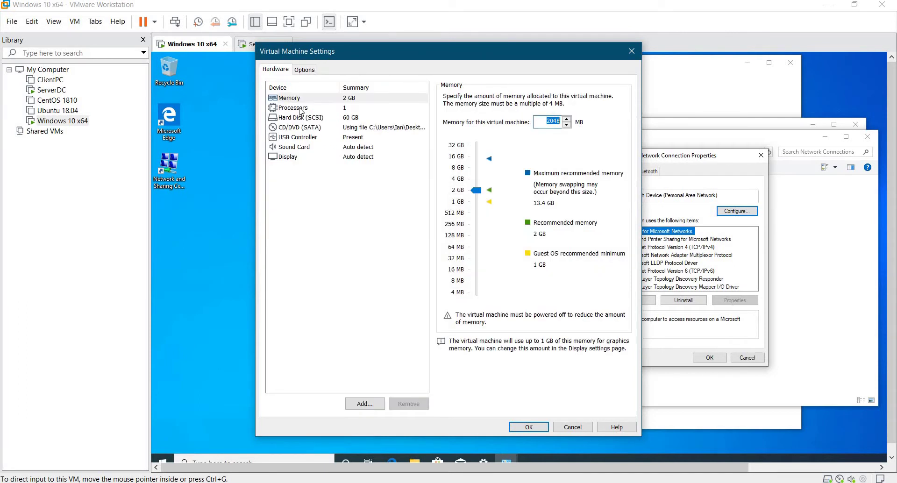
click(300, 109)
key(Down)
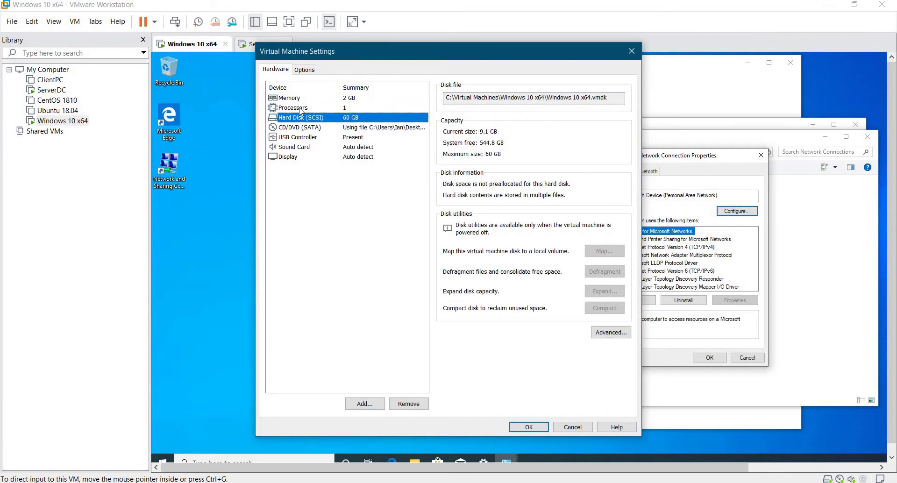
key(Down)
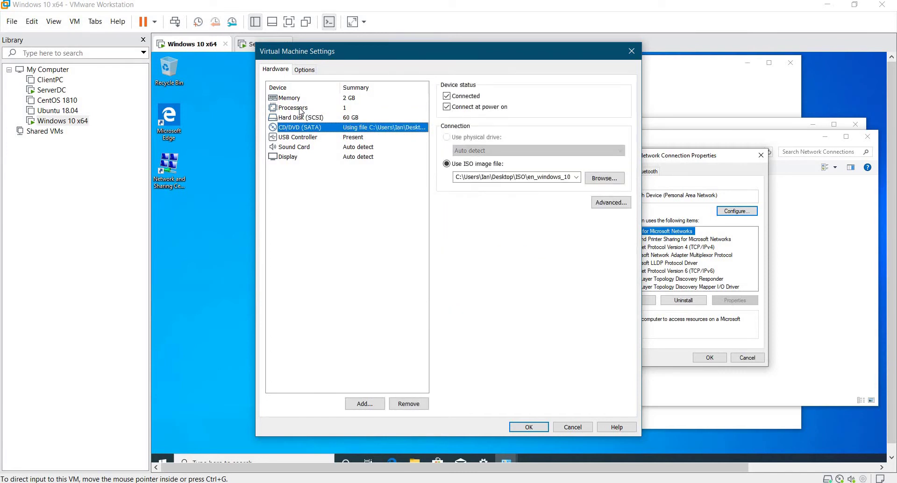
key(Down)
key(Down)
key(Down)
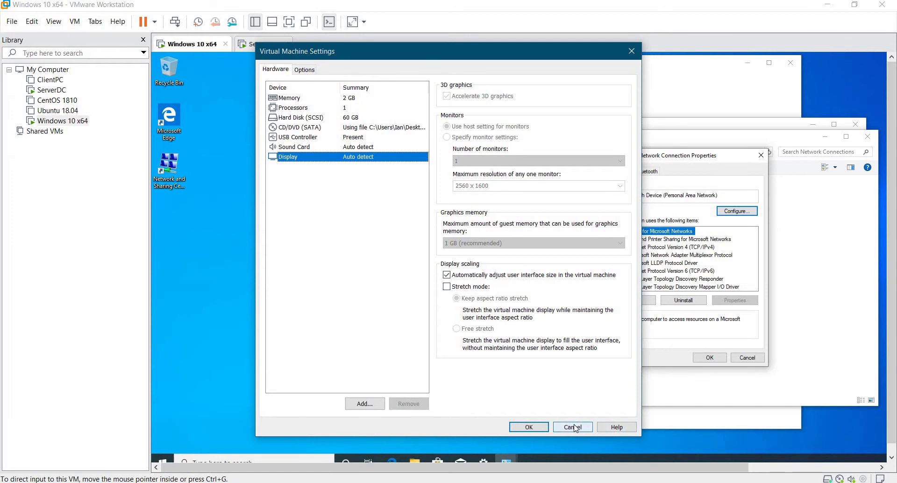
click(574, 427)
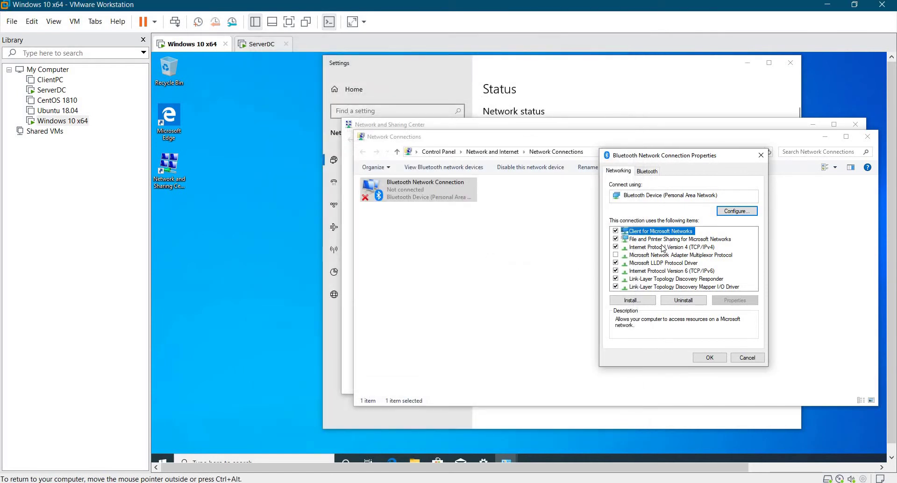
Give the TCP/IPv4 connection static address 192.168.1.10 with subnet mask 255.255.255.0.
click(663, 247)
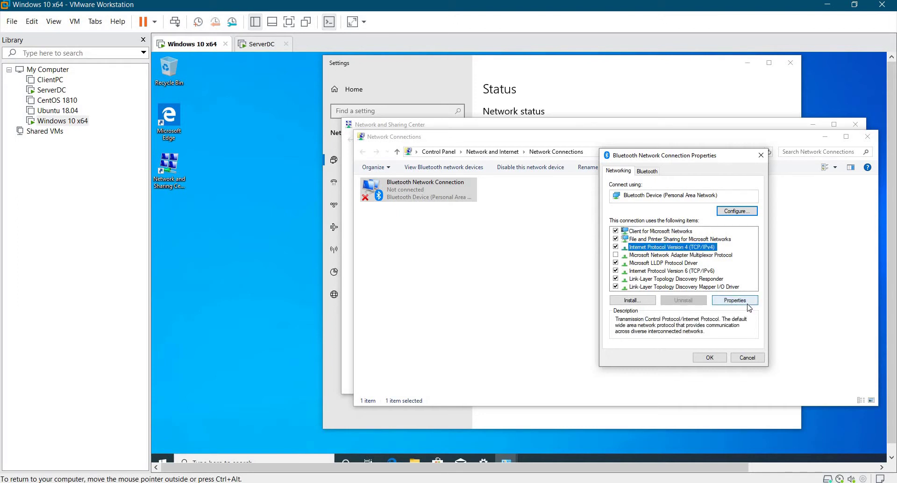
click(748, 304)
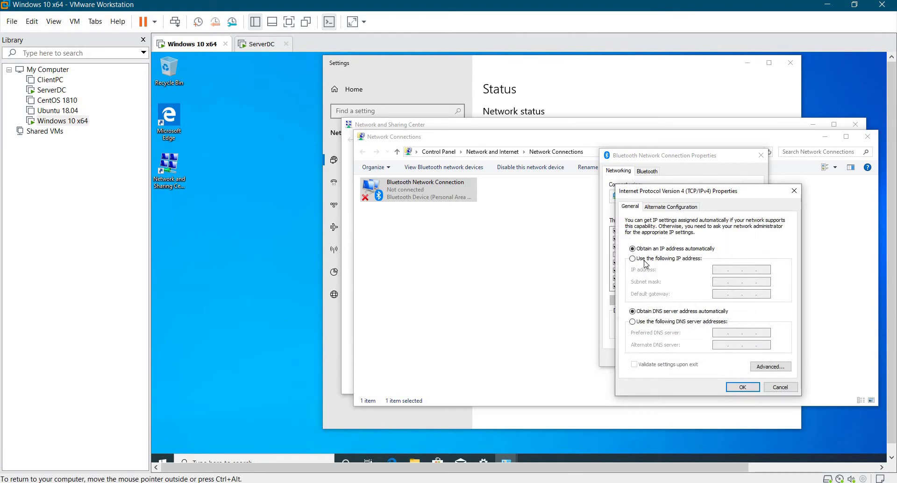
click(665, 260)
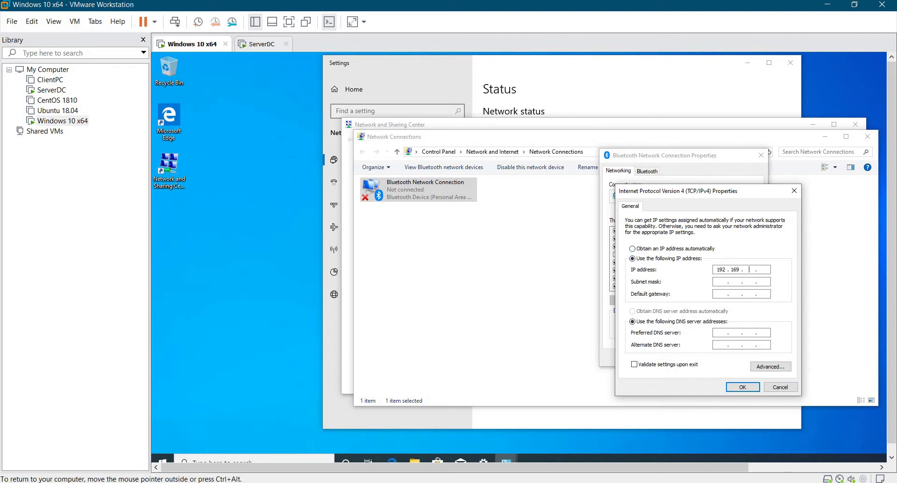
key(BackSpace)
key(Tab)
click(743, 387)
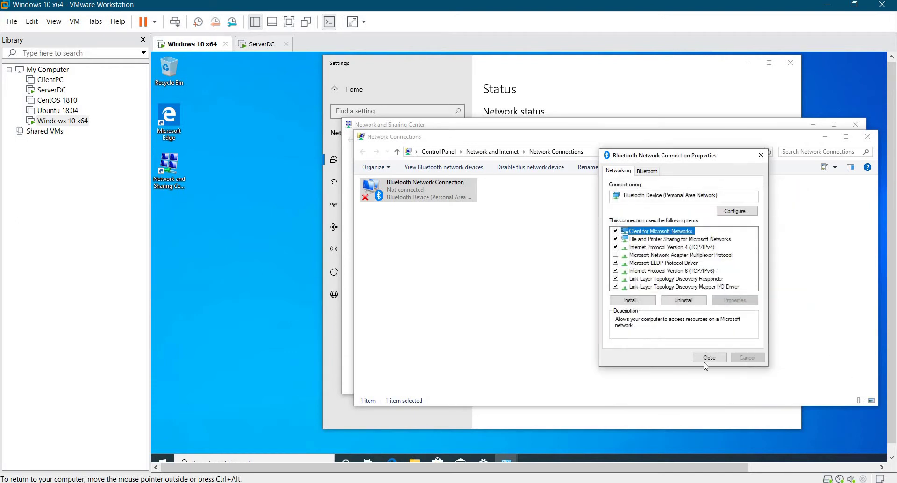
Close the Bluetooth properties and Network Connections windows and bring up ServerDC.
click(709, 357)
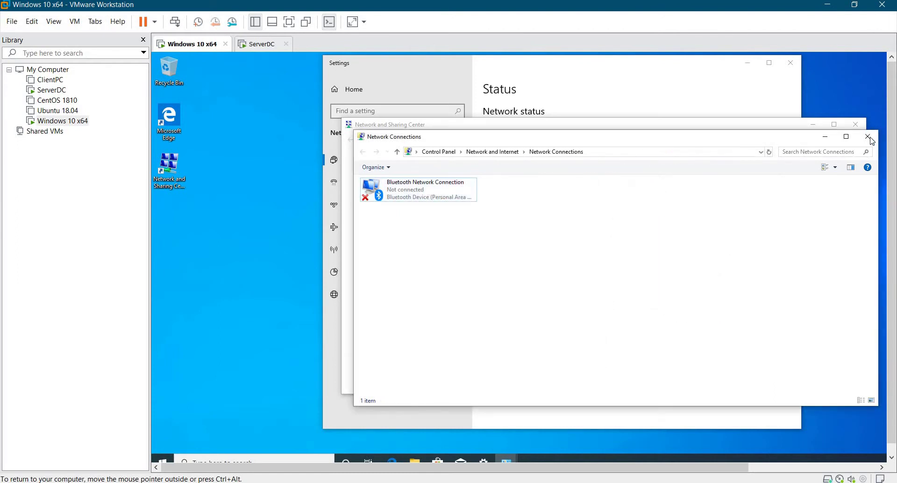
click(871, 140)
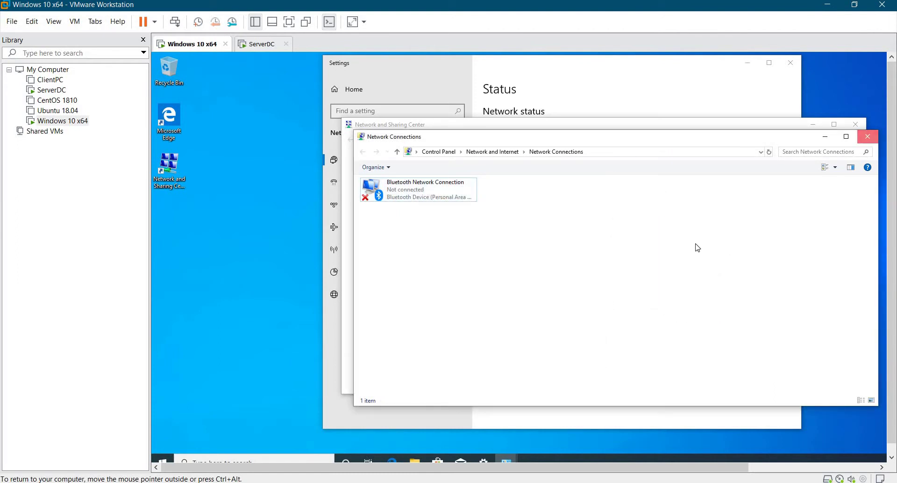
click(262, 45)
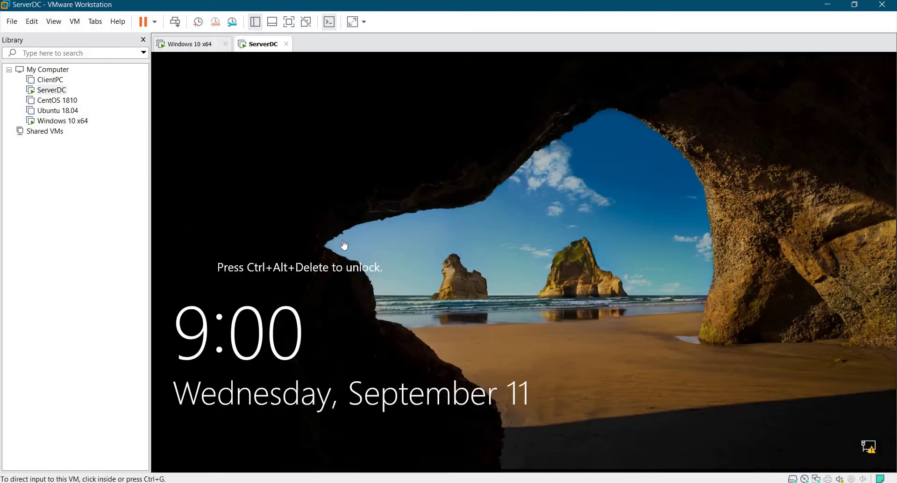
Sign in to ServerDC with Ctrl+Alt+Del and the administrator password, then return to Windows 10 x64.
click(176, 24)
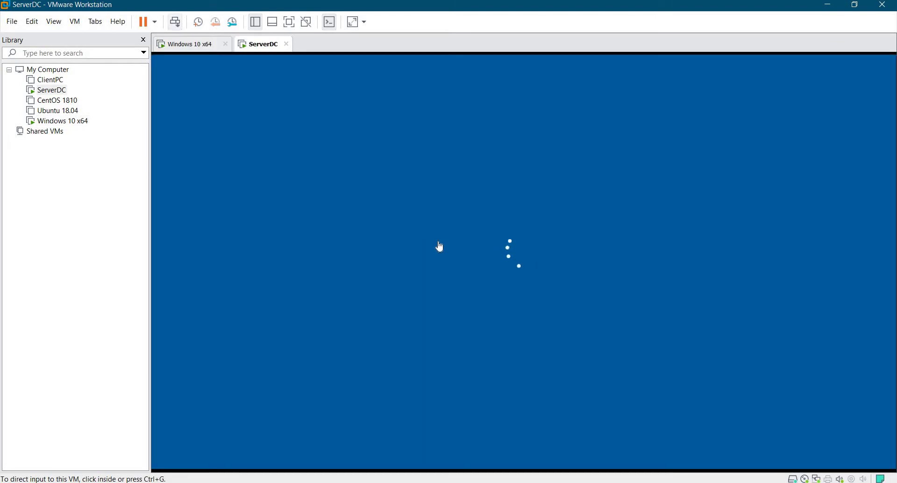
click(524, 283)
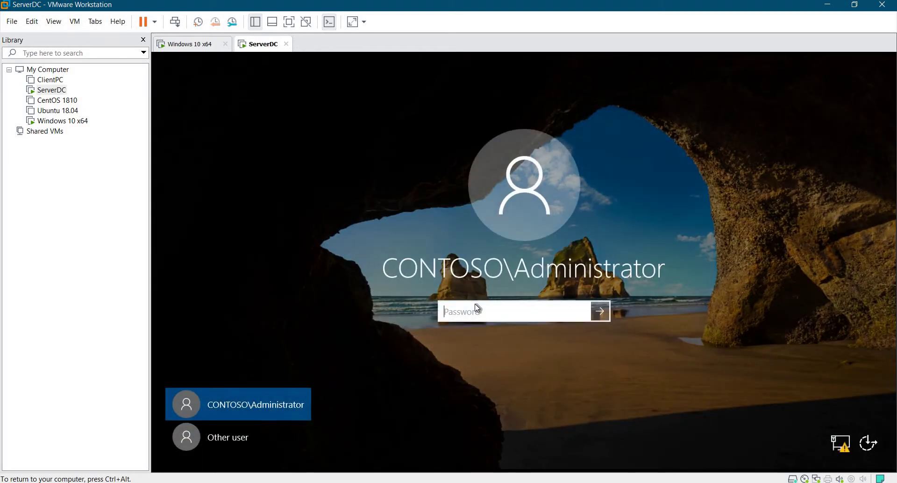
text(Pa$$w0rd)
key(Return)
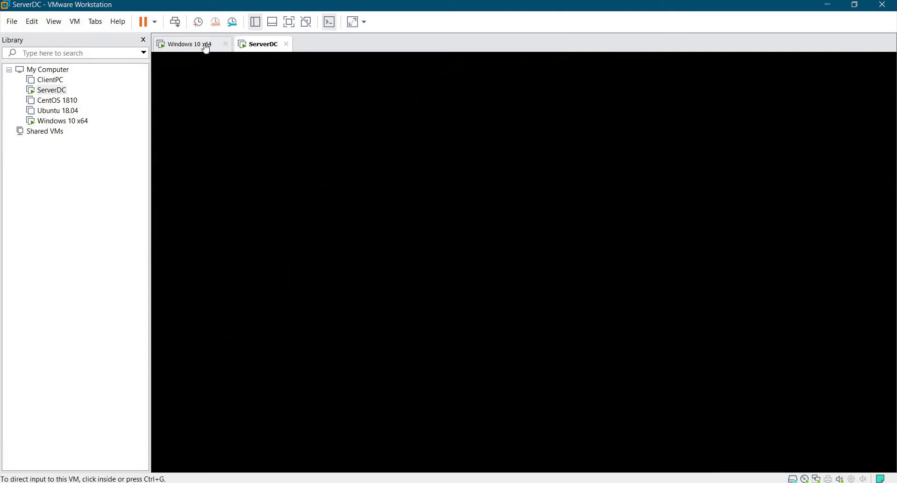
click(205, 45)
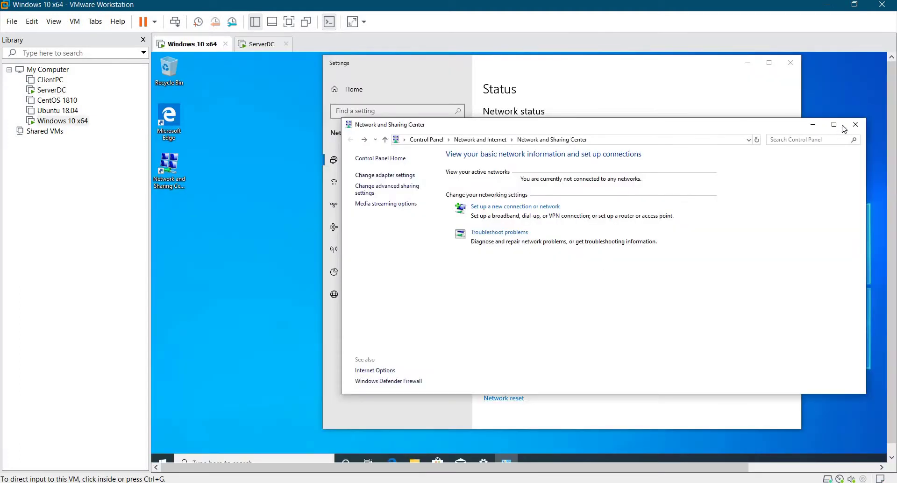
Close Network and Sharing Center and network Settings, then open File Explorer in the guest.
click(855, 124)
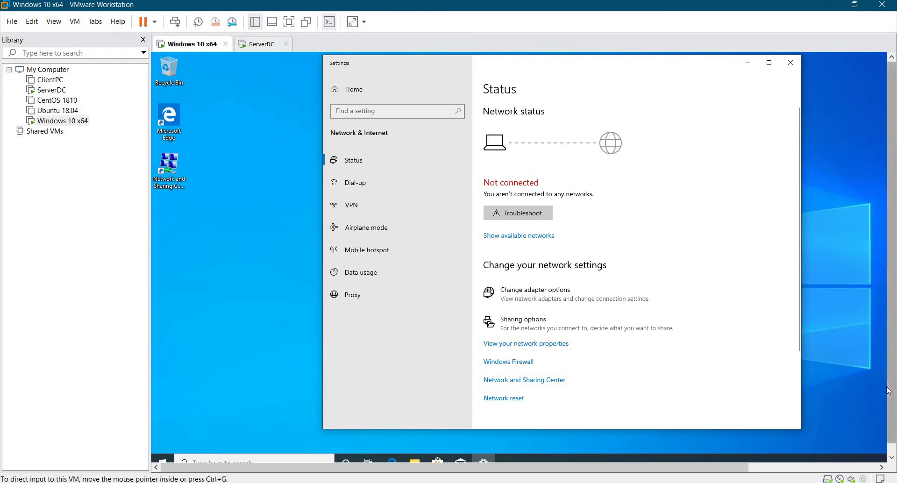
scroll(888, 391, down, 1)
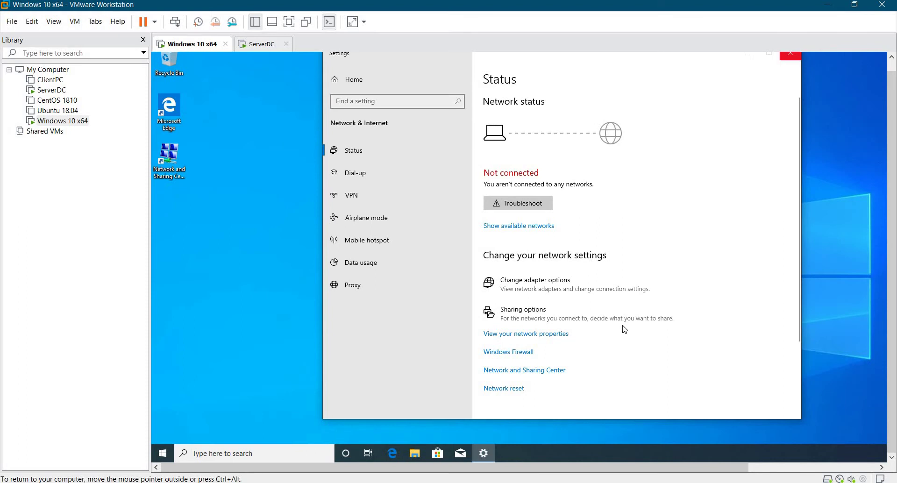
click(790, 54)
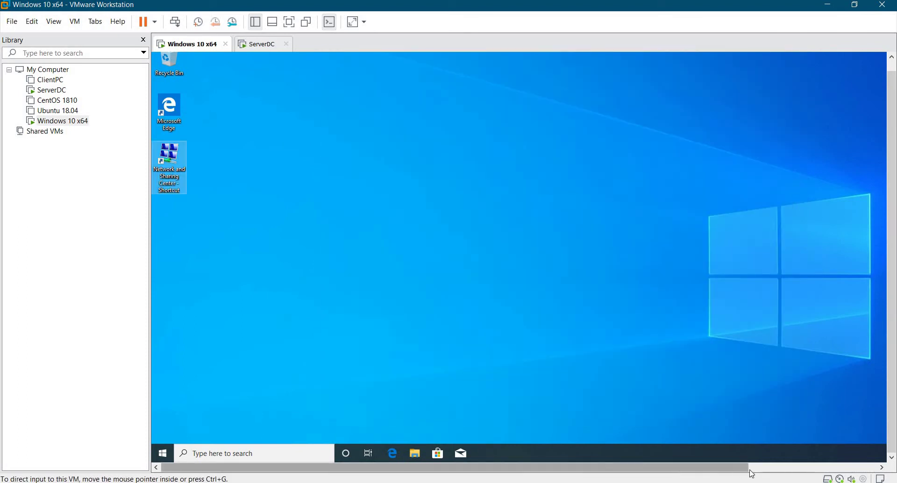
drag(747, 468, 358, 470)
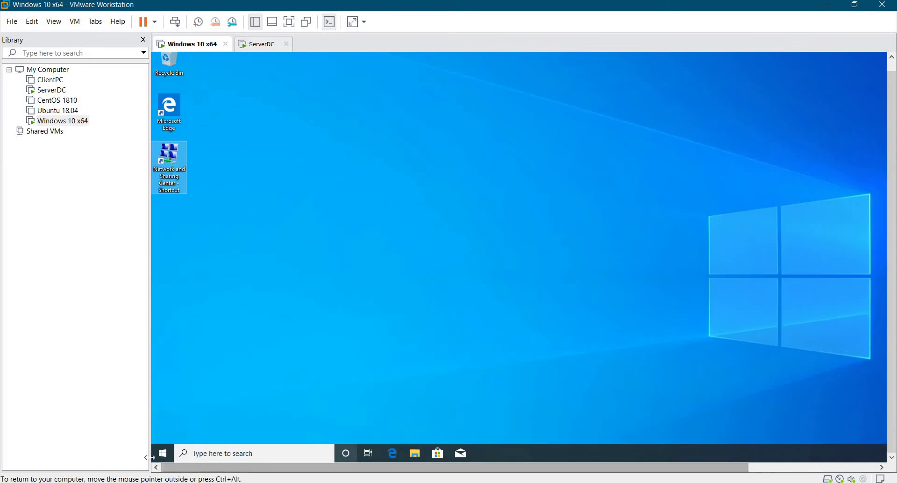
click(415, 453)
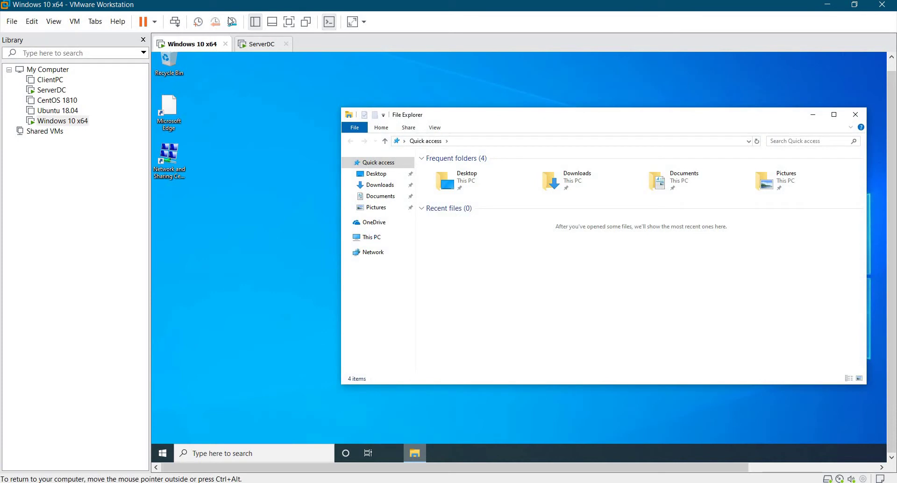
Check ServerDC's Server Manager, hide the Library panel, and return to Windows 10 x64.
click(261, 44)
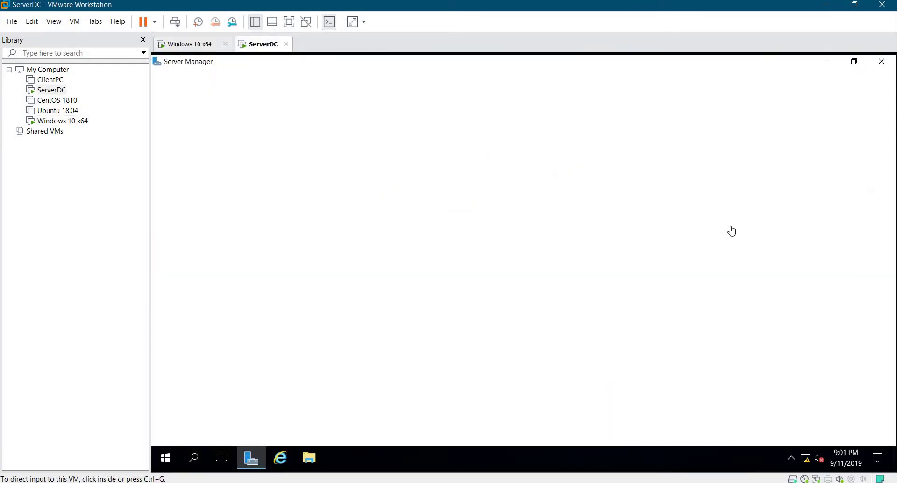
click(144, 40)
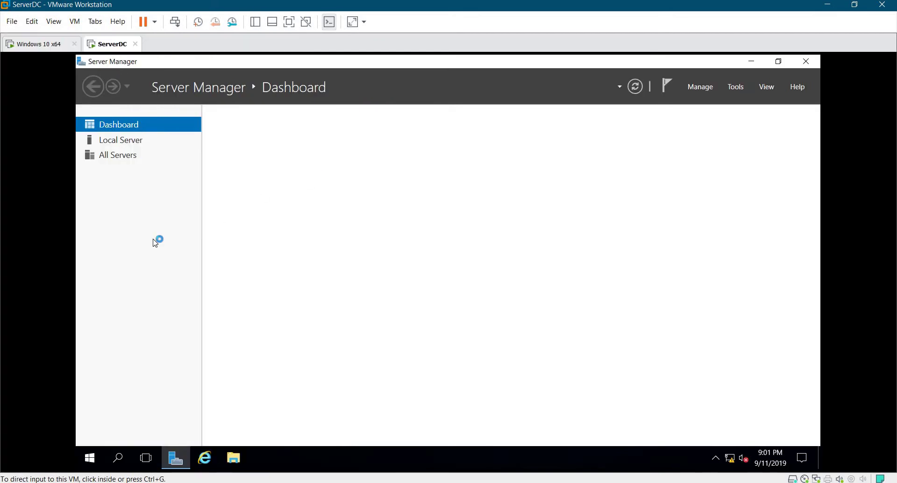
click(63, 44)
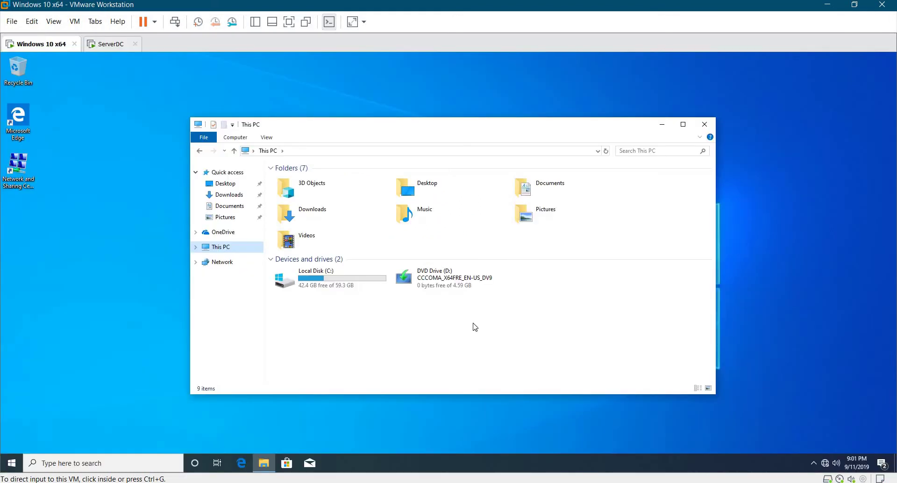
Inspect Local Disk (C:) properties (42.4 GB free of 59.3 GB), close them, and bring up This PC's options.
click(305, 279)
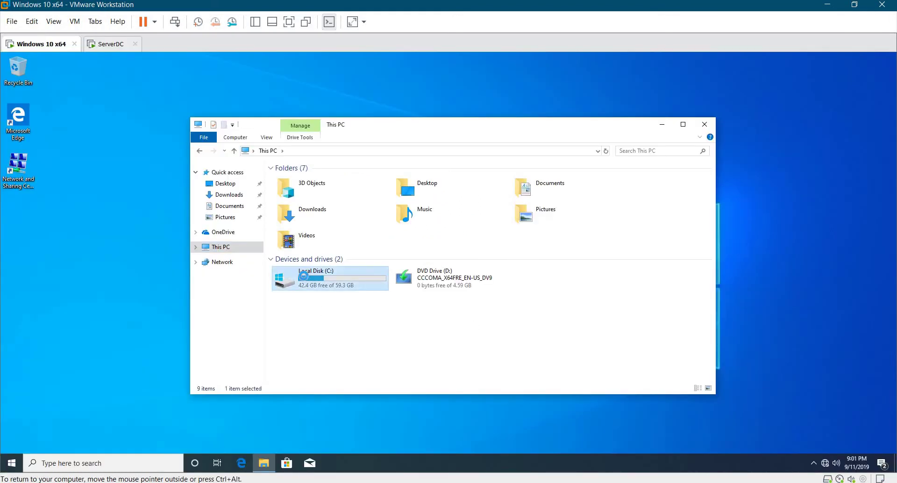
right_click(305, 280)
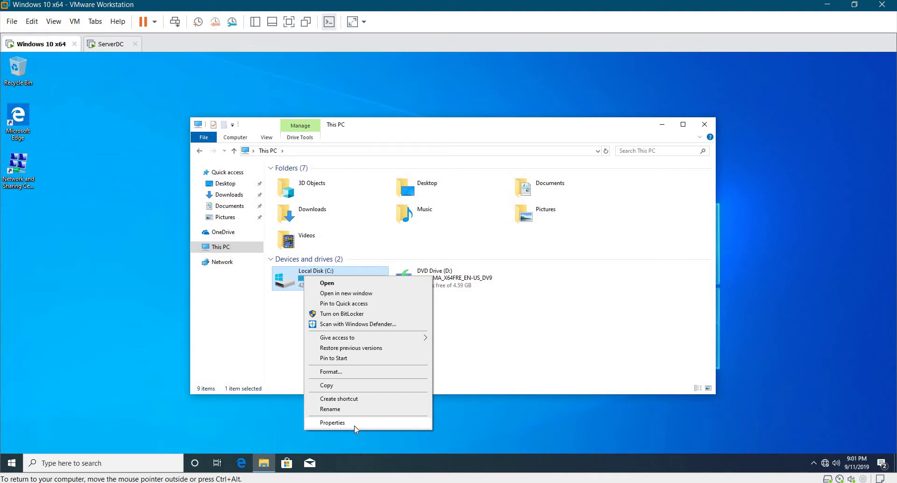
click(355, 422)
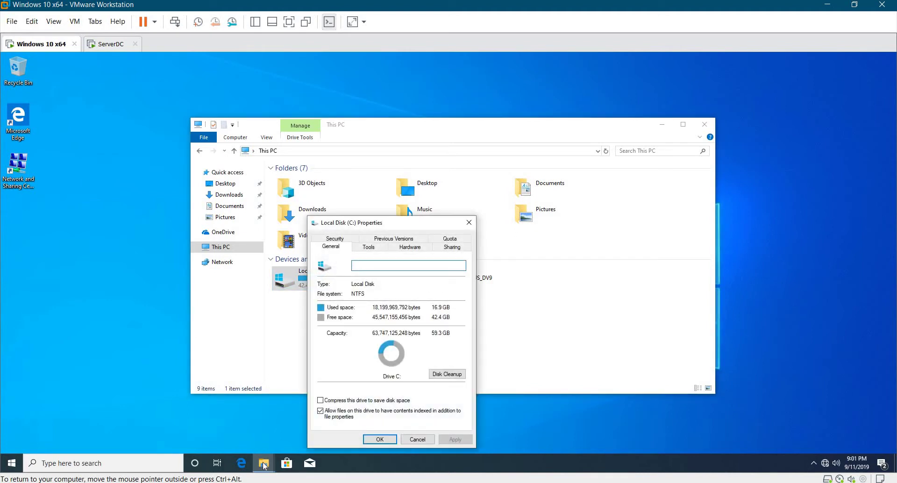
mouse_move(264, 465)
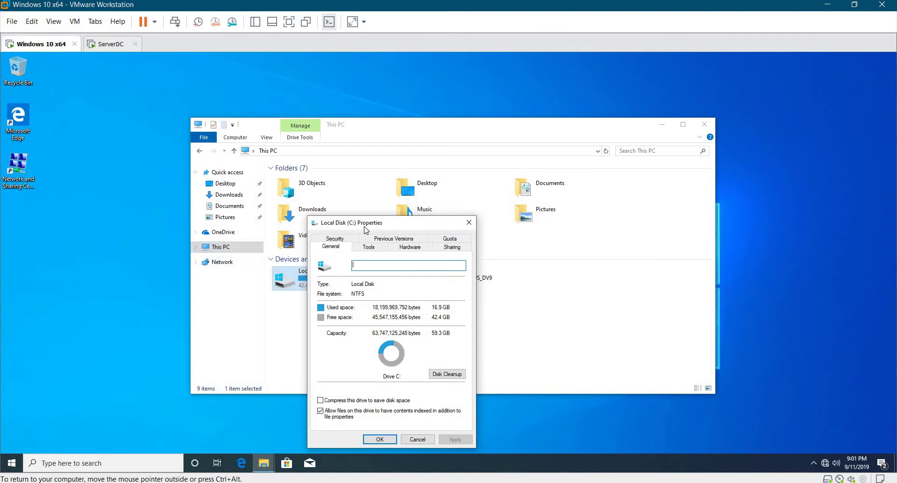
drag(355, 222, 431, 218)
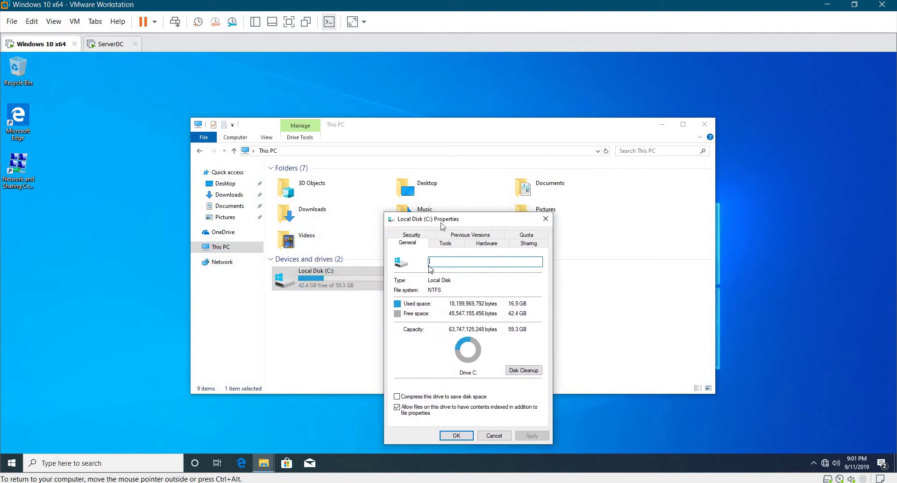
click(545, 218)
click(233, 247)
right_click(235, 247)
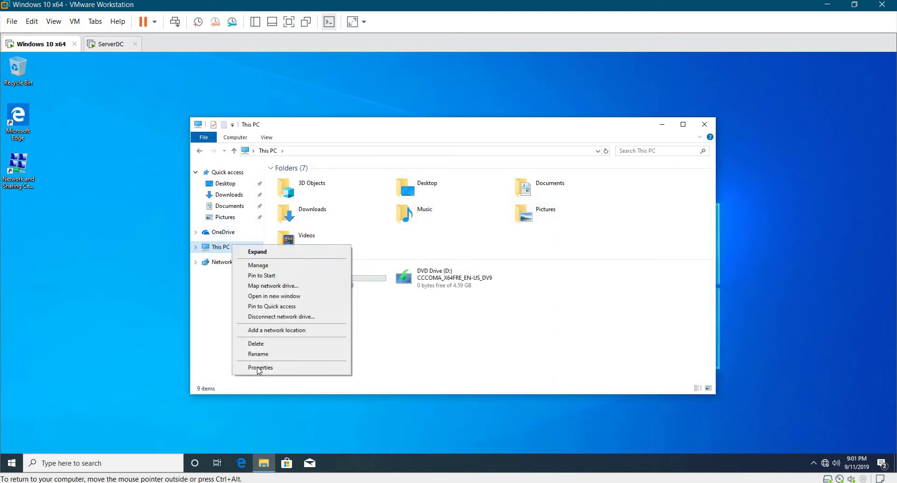
Open This PC's System Properties and type 'User' as the computer description.
click(259, 367)
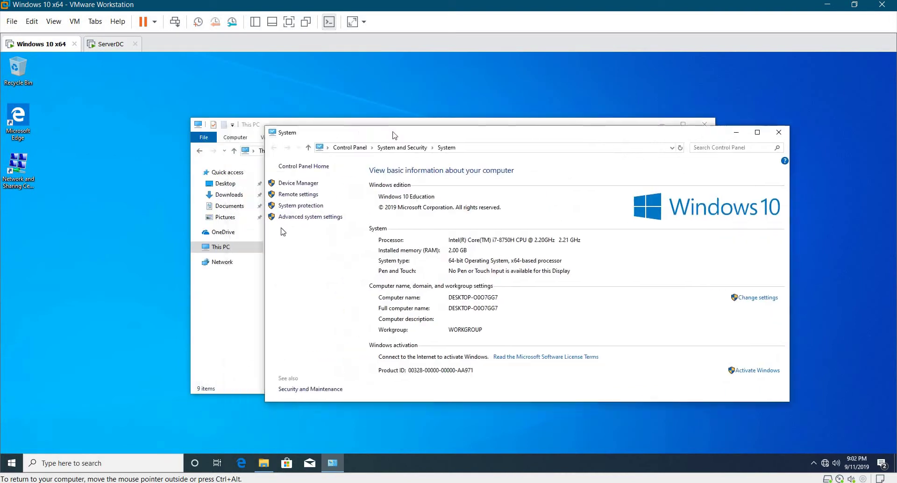
right_click(219, 246)
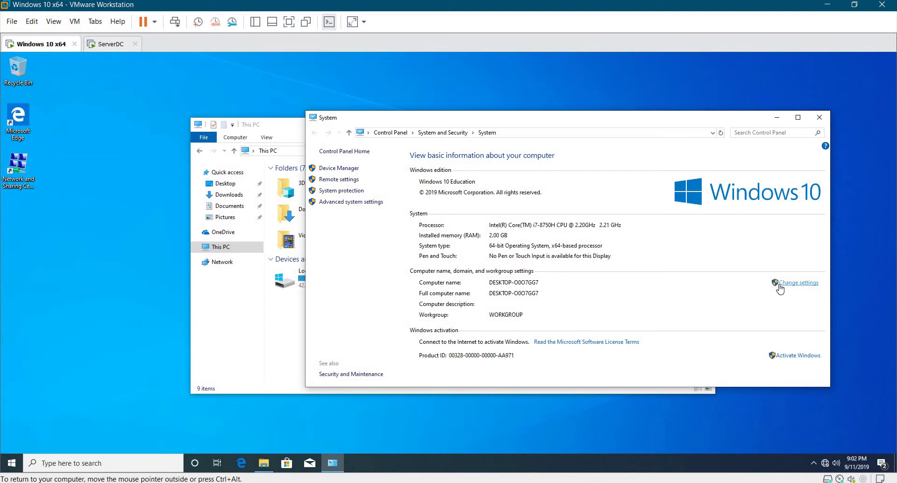
double_click(779, 283)
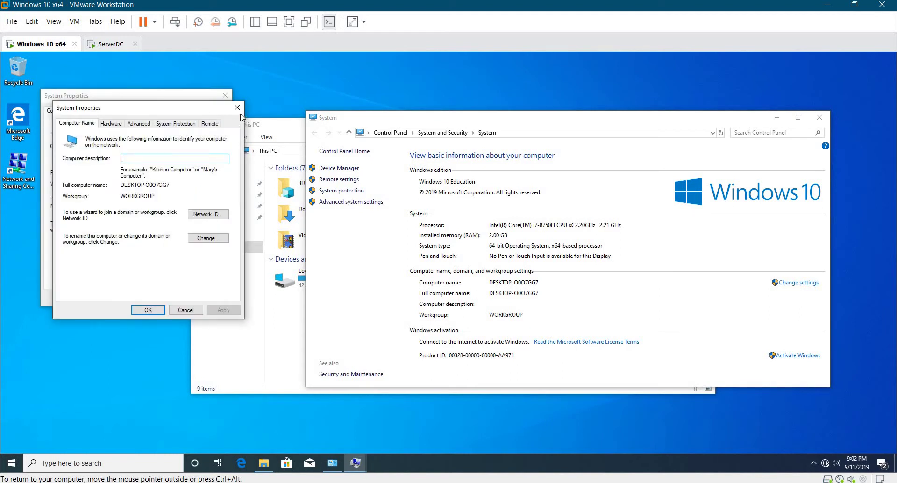
click(237, 107)
drag(167, 99, 258, 112)
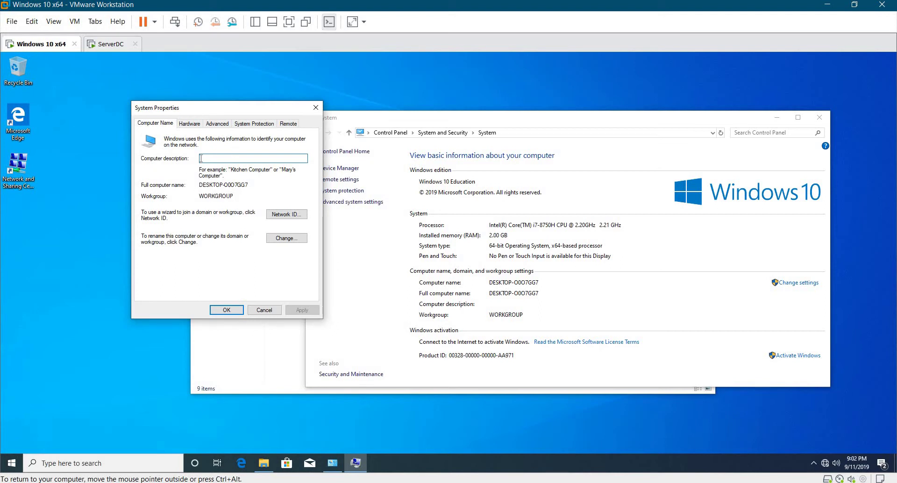
text(Uze)
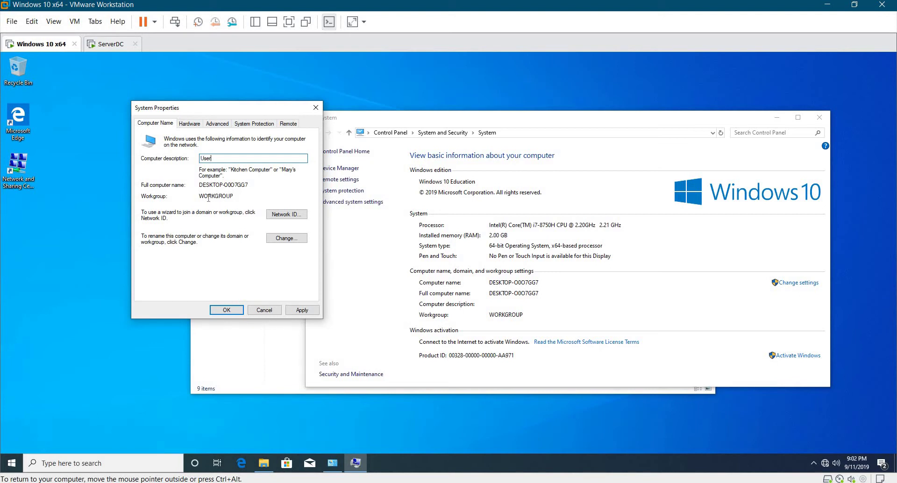
Apply and confirm the 'User' computer description.
click(308, 311)
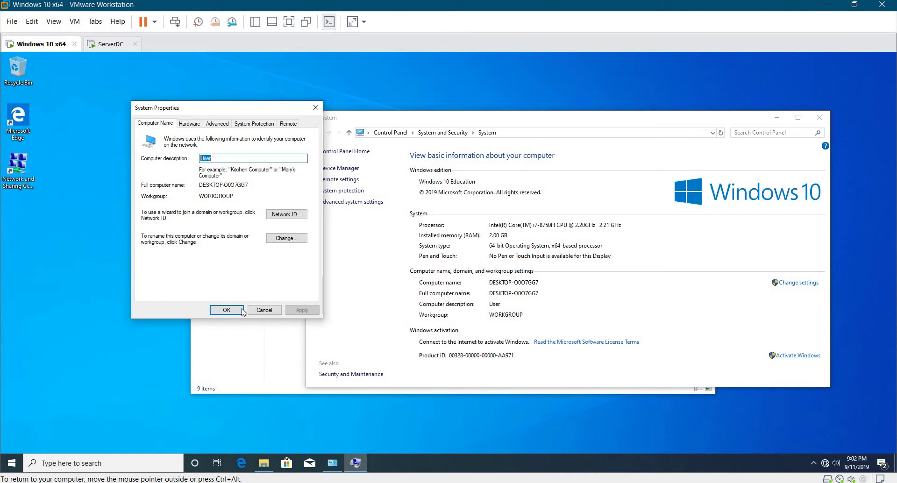
click(228, 310)
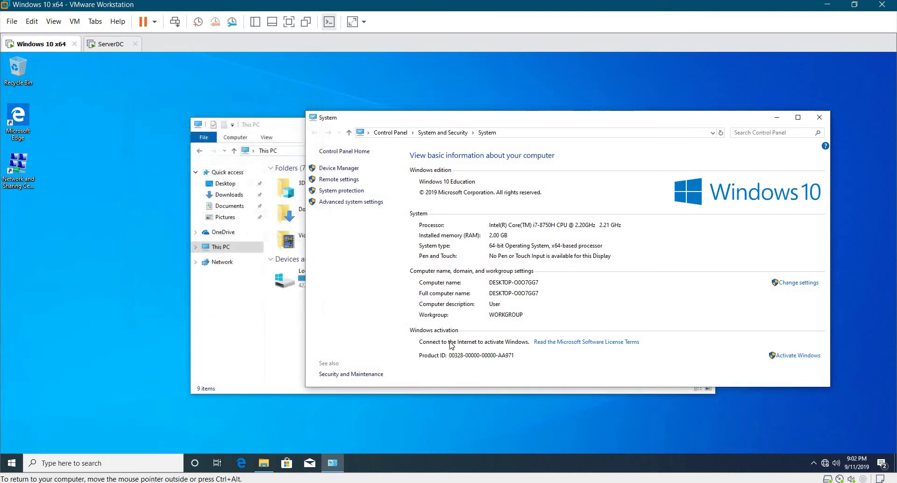
click(810, 285)
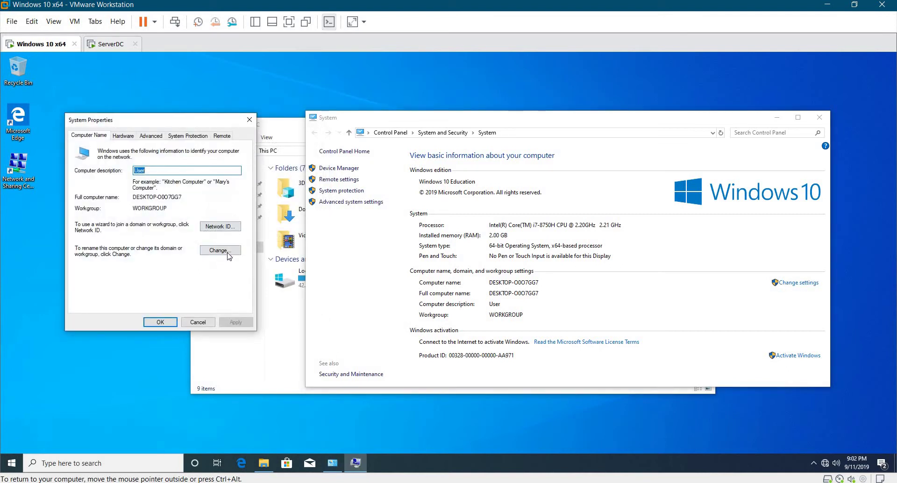
Rename the computer to User and restart the Windows 10 VM now.
click(227, 254)
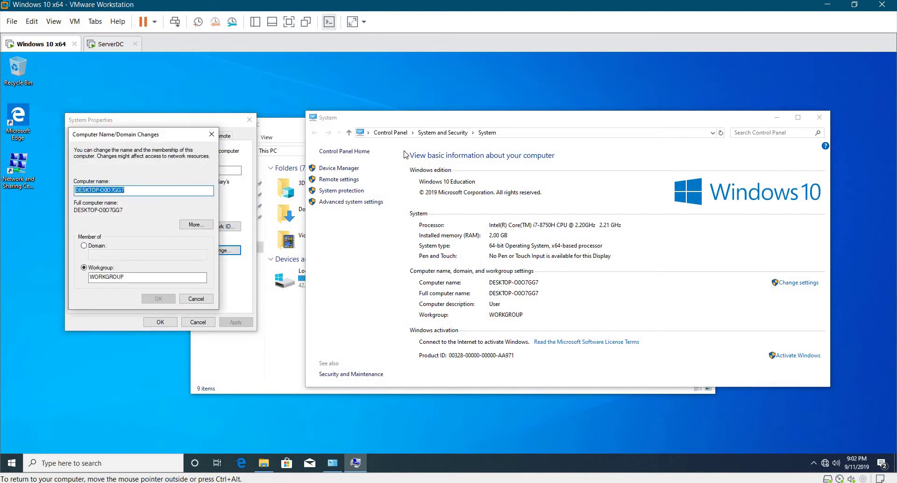
drag(146, 135, 404, 151)
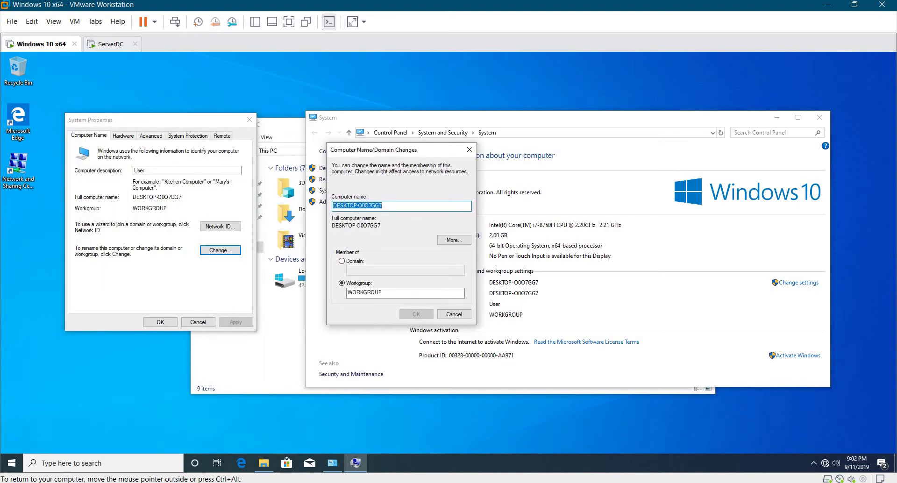
text(USer)
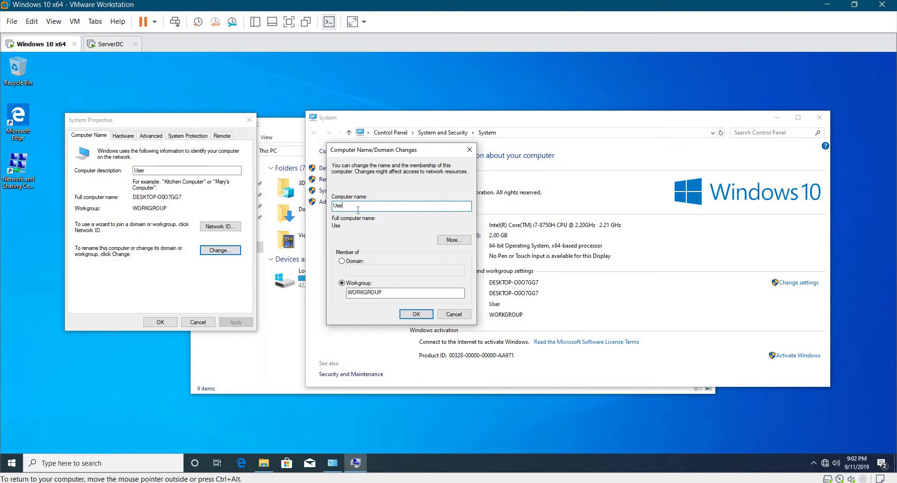
text(r)
click(415, 314)
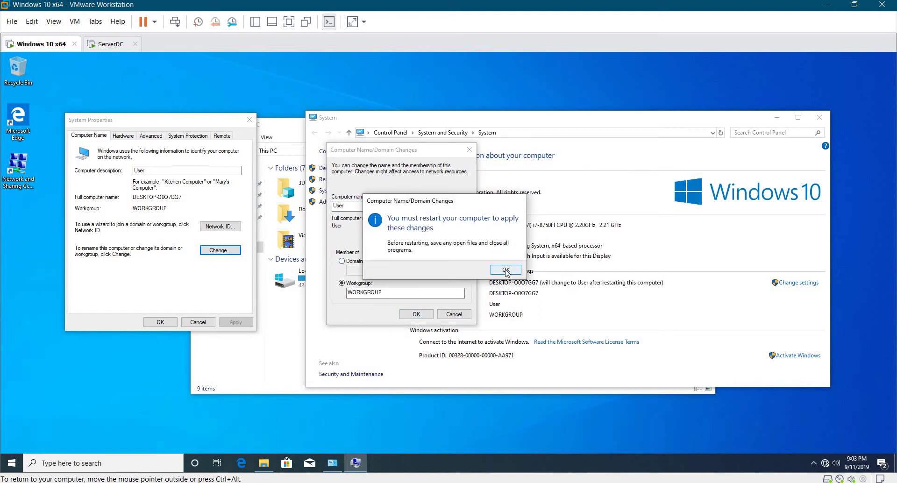
click(506, 271)
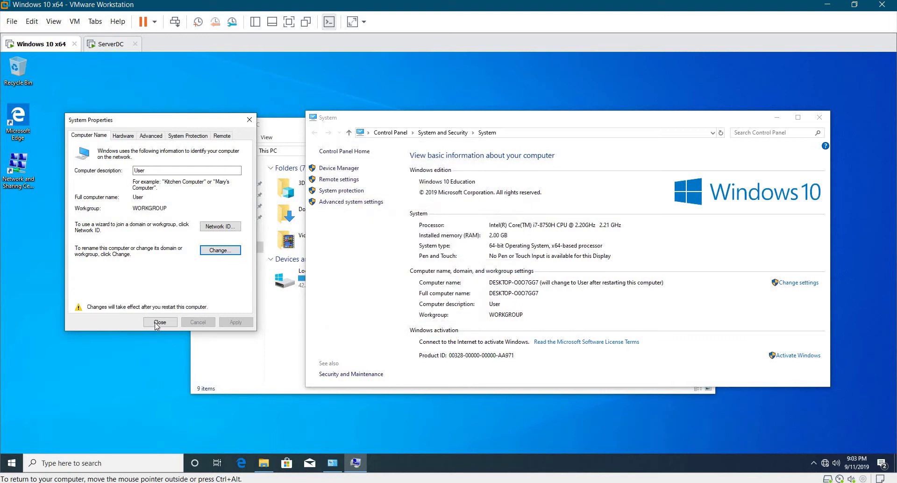
click(159, 322)
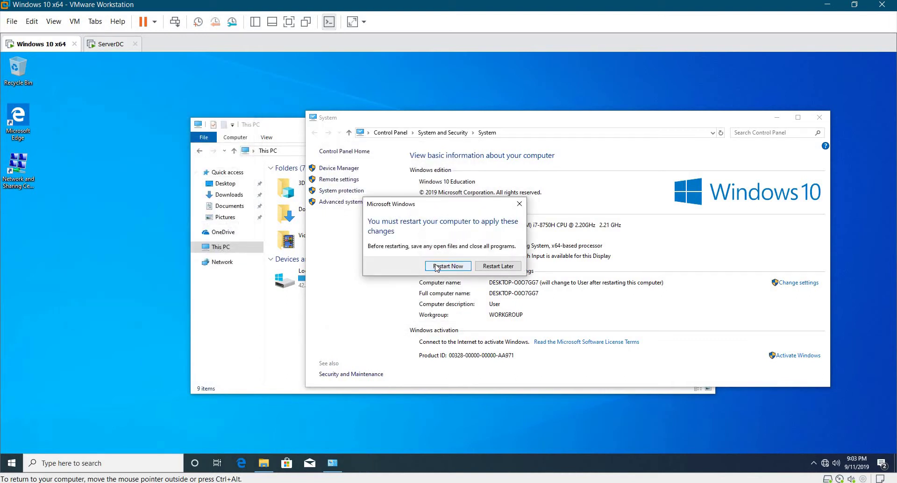
click(447, 265)
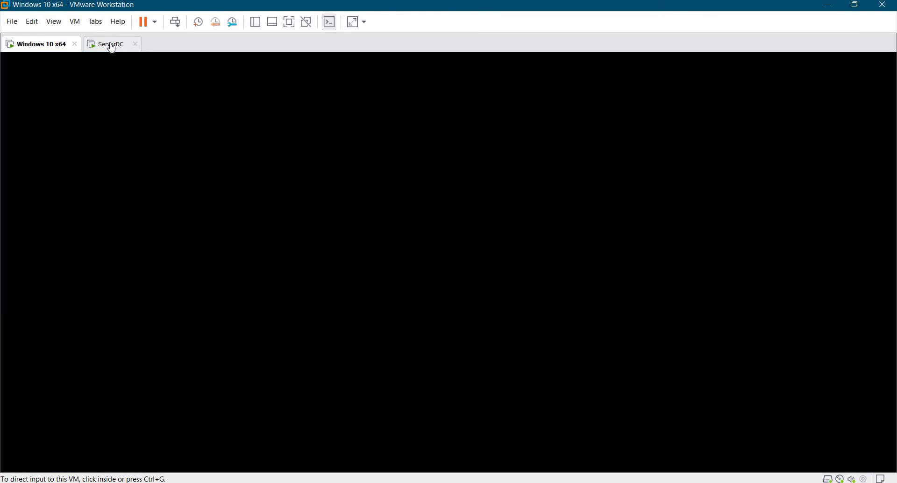
On ServerDC, minimize Server Manager and open This PC's System window showing the contoso.com domain.
click(111, 45)
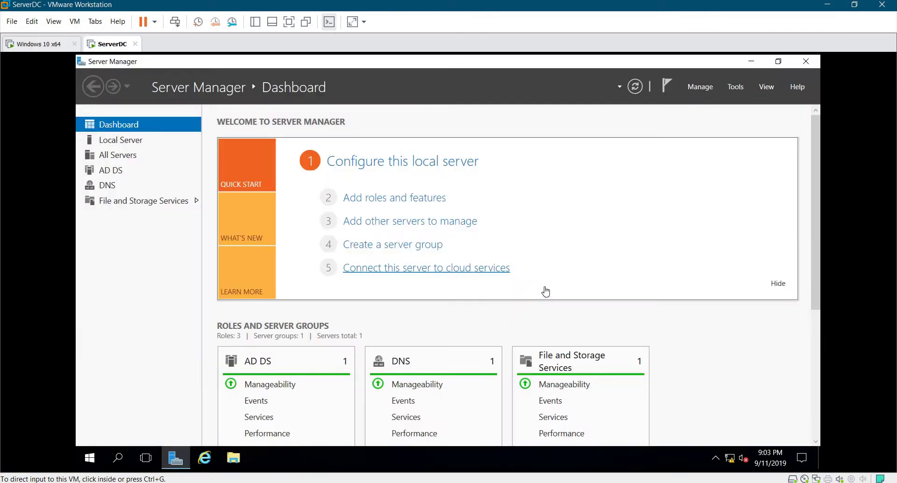
click(751, 62)
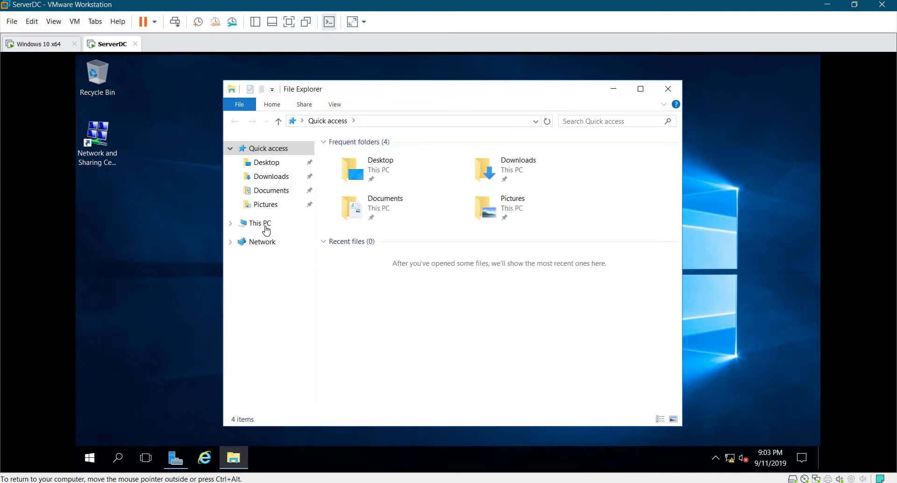
key(shift+F10)
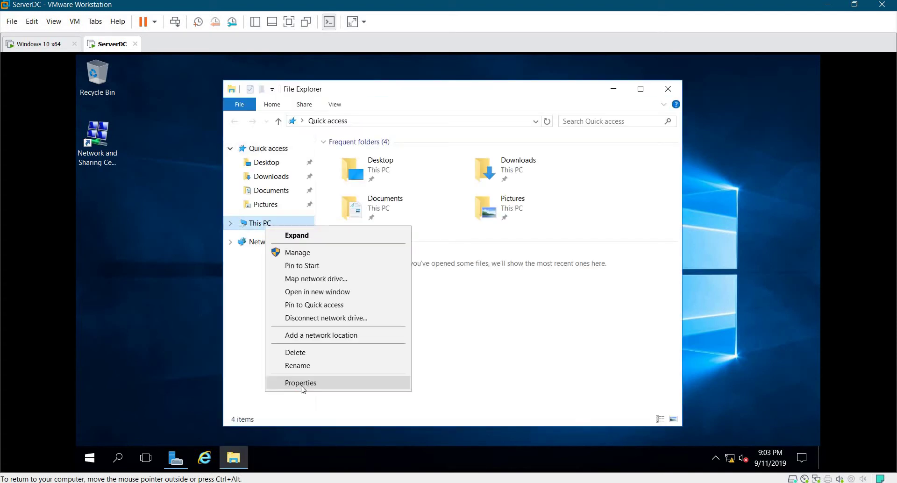
click(301, 385)
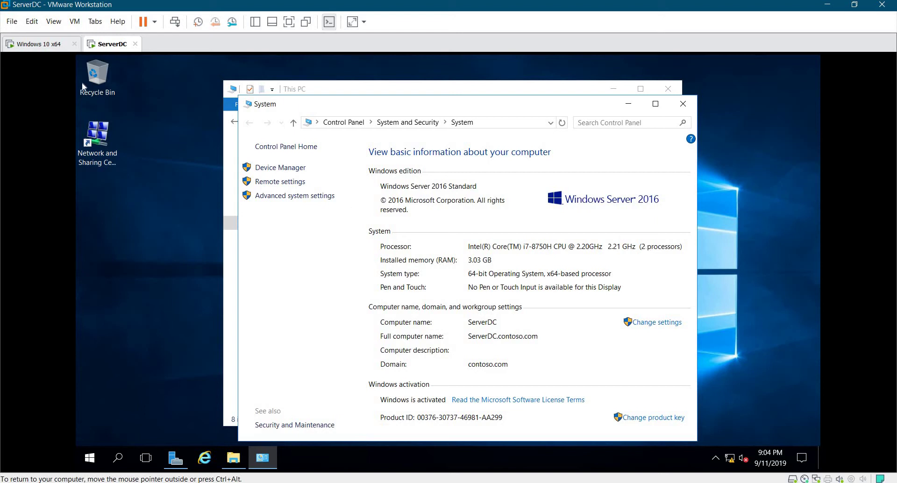
Shut down the Windows 10 x64 guest and check back until its summary shows it powered off.
click(50, 44)
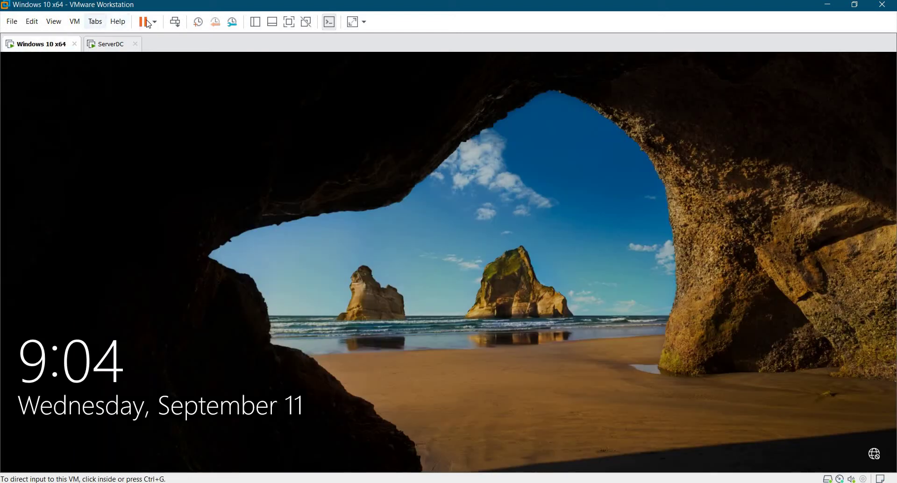
click(154, 21)
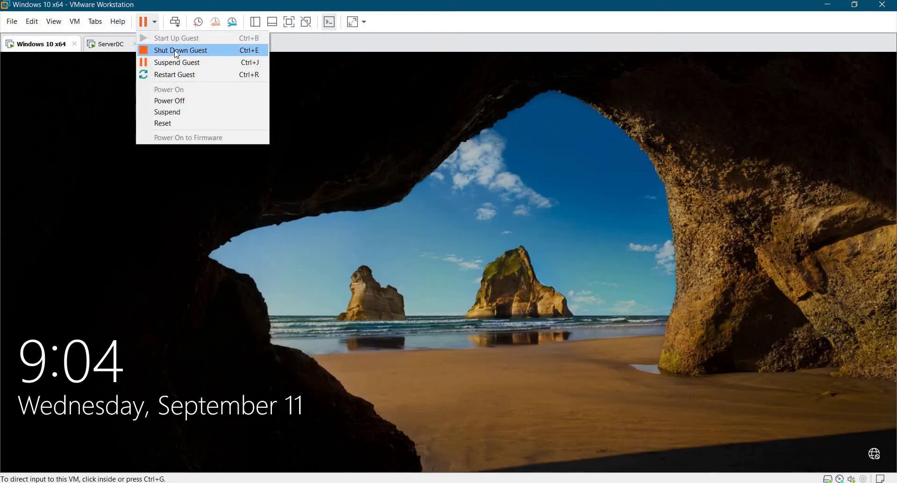
click(177, 50)
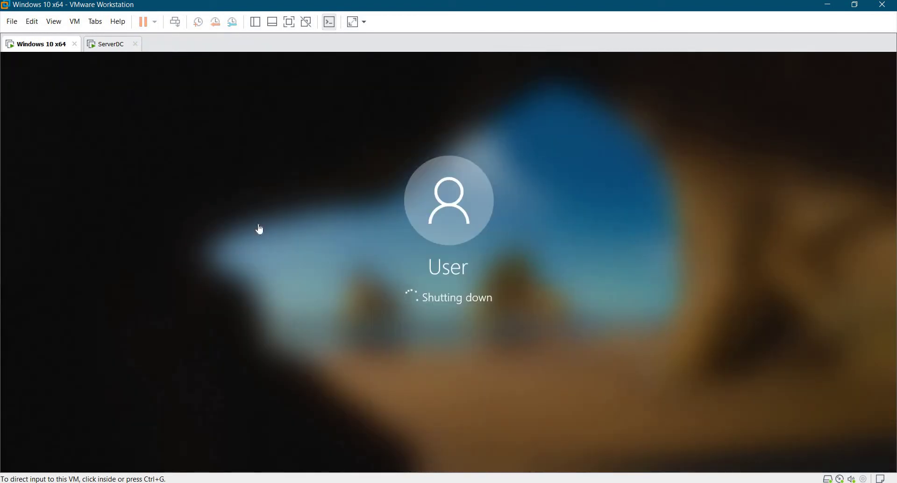
click(105, 49)
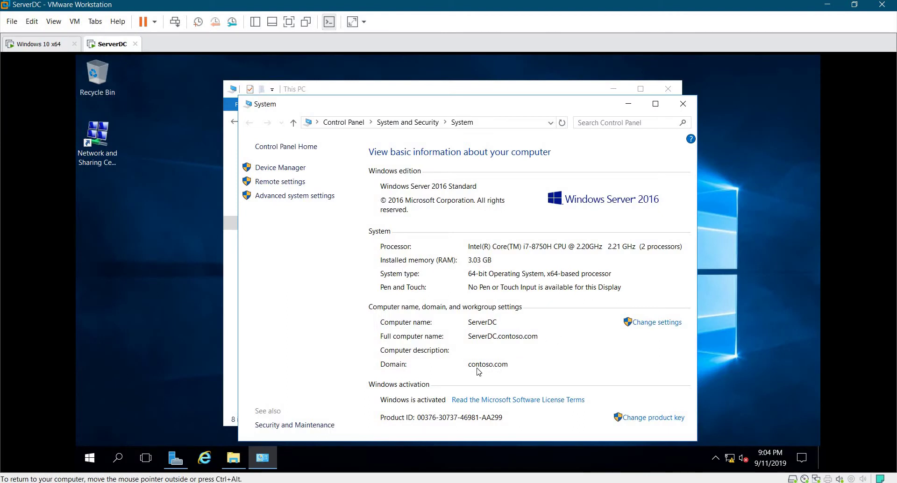
click(49, 49)
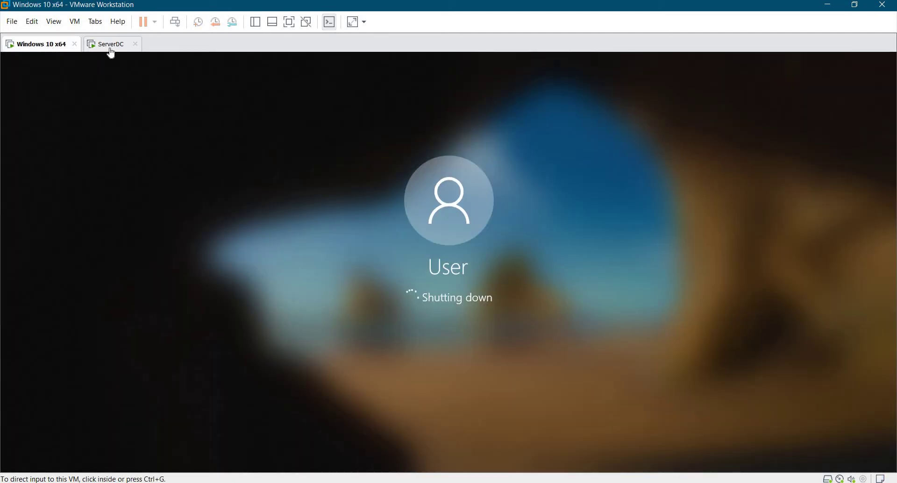
click(112, 46)
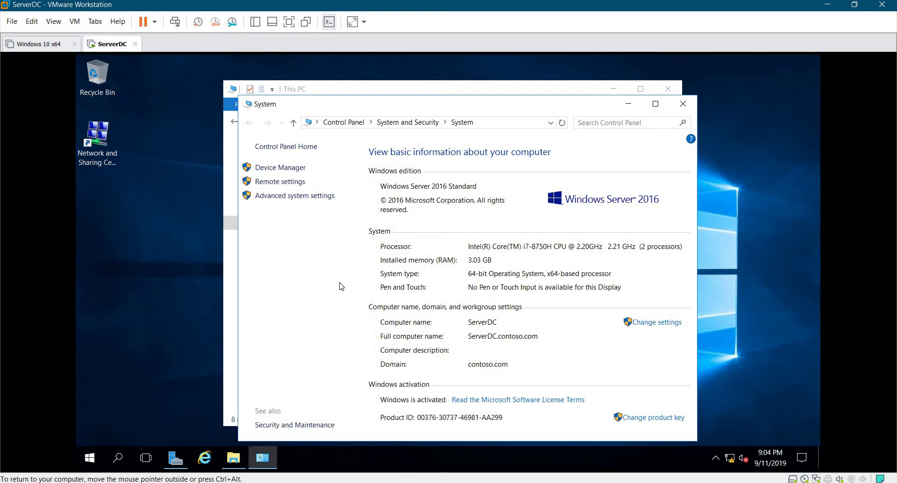
click(21, 46)
Review the Windows 10 x64 hardware settings: processor, hard disk, CD/DVD drive and display.
click(68, 98)
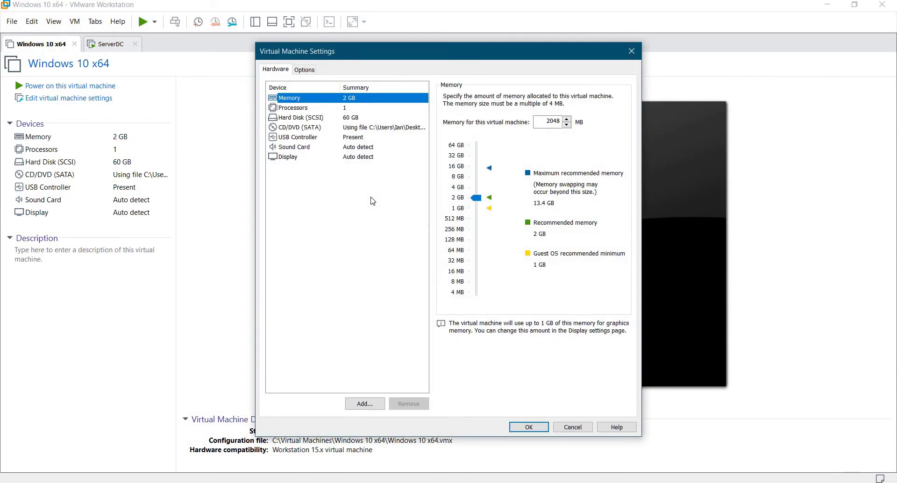
key(Down)
key(Down)
key(Up)
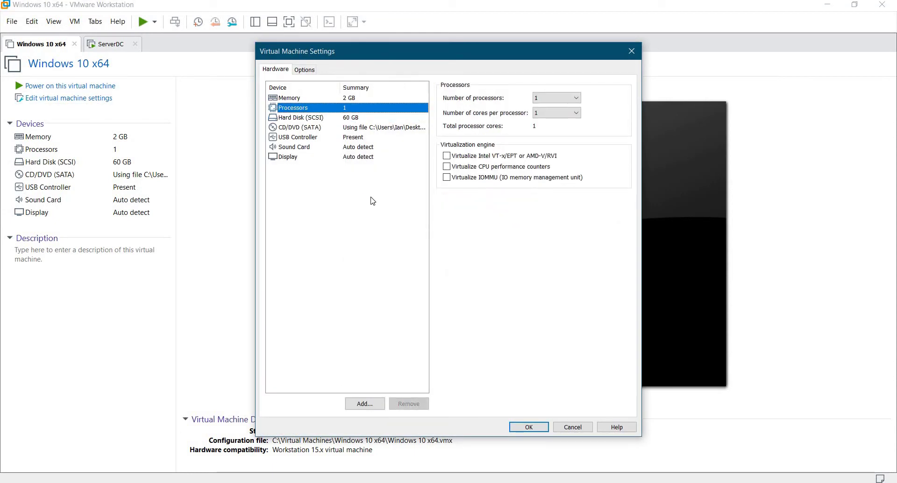
key(Down)
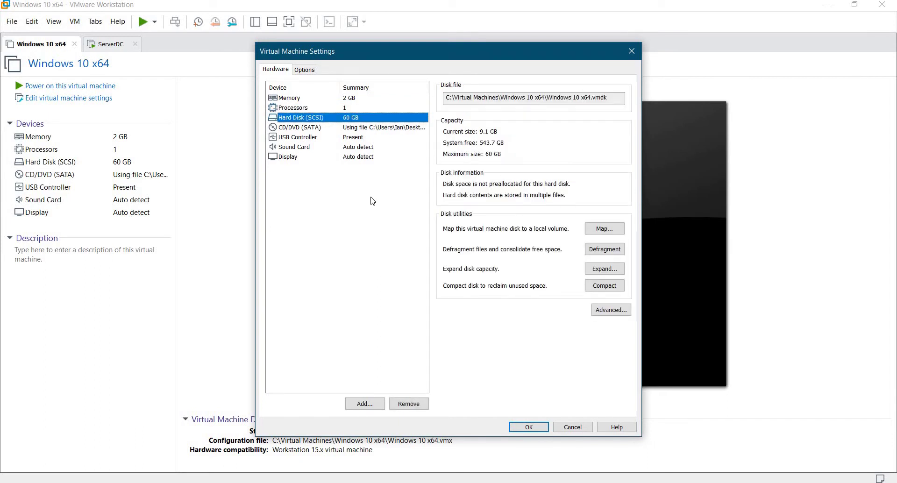
key(Down)
key(Down)
key(Down)
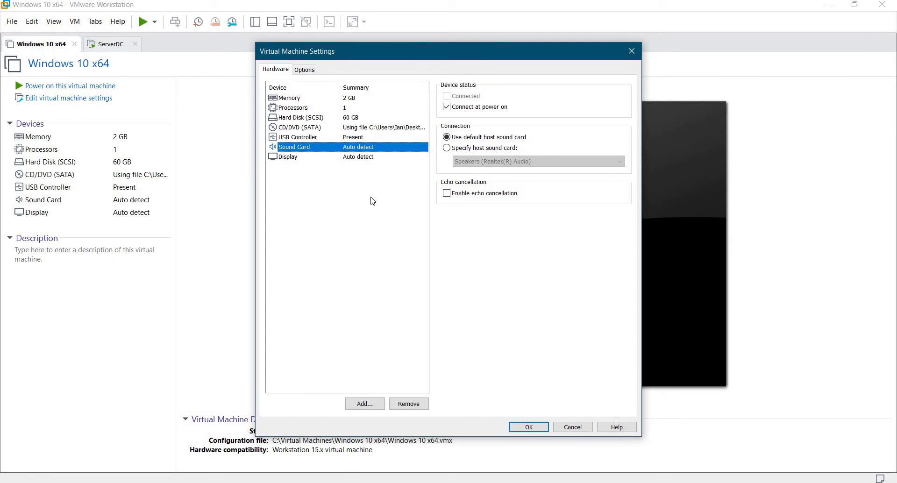
key(Down)
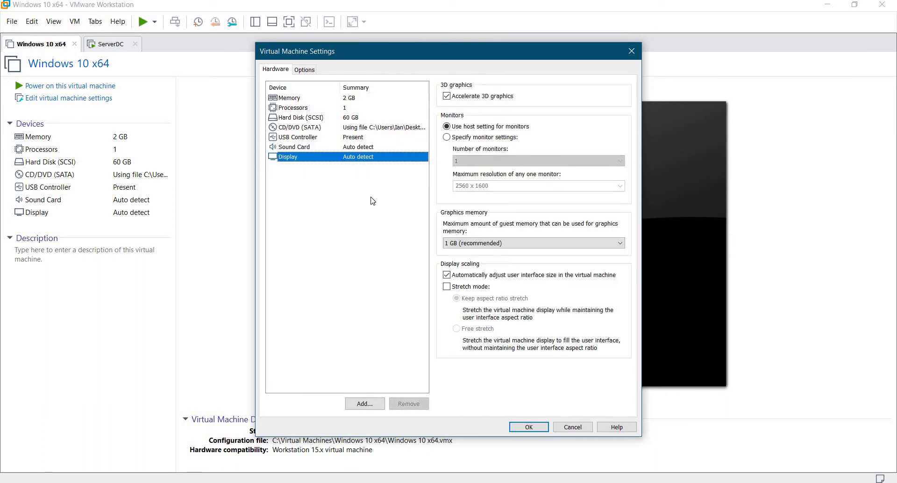
Browse the VM's Options entries from snapshots to advanced, then close the settings unchanged.
click(304, 70)
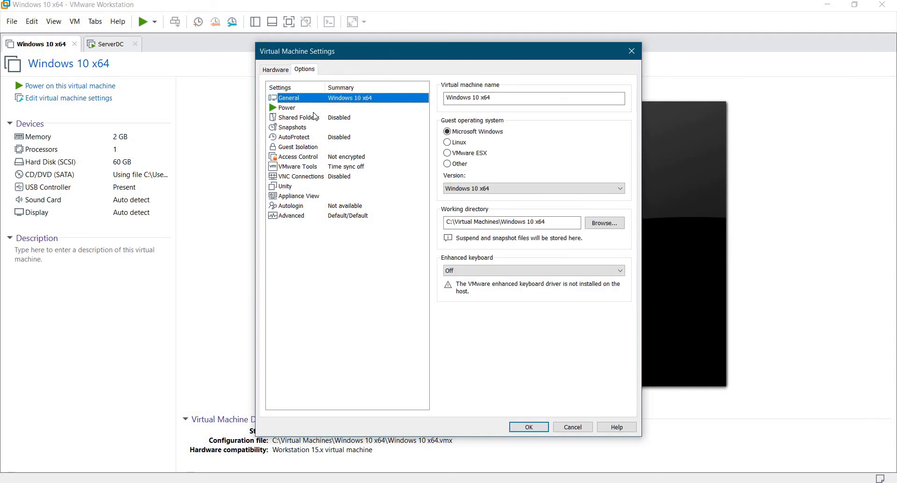
key(Down)
key(Down)
key(Down)
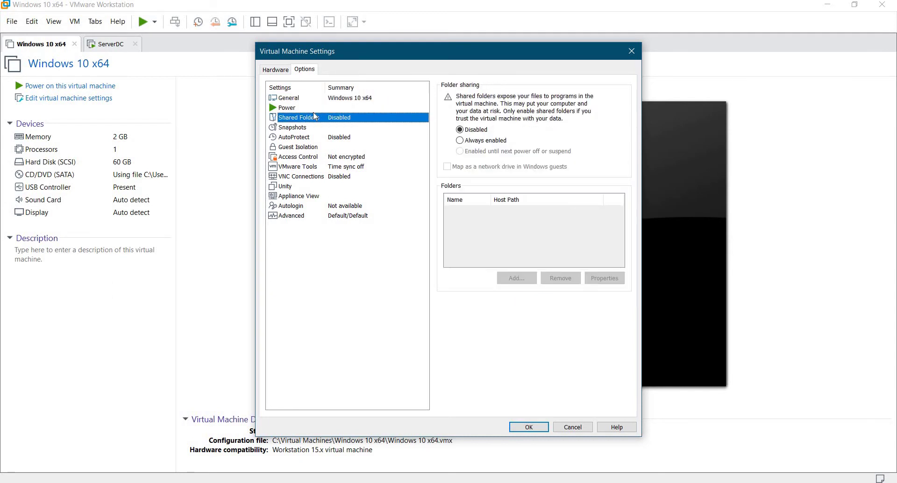
key(Down)
key(Down)
key(Down)
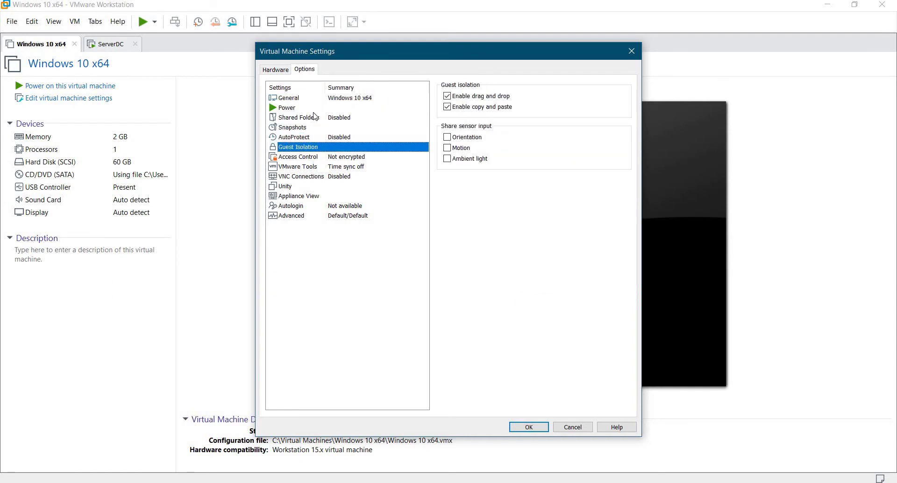
key(Down)
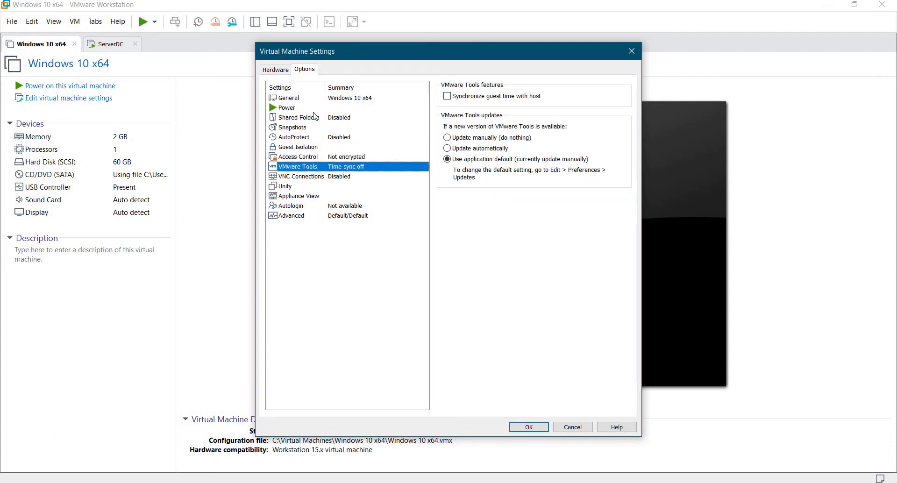
key(Down)
key(Down)
key(Down)
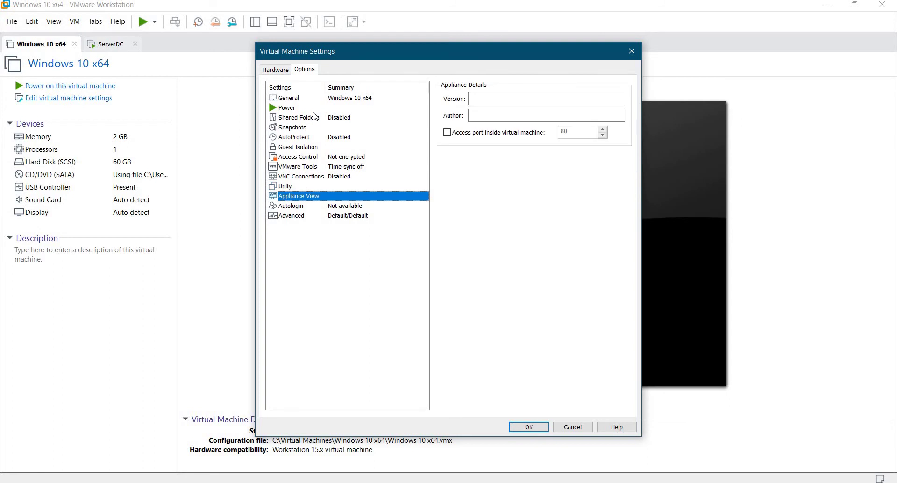
key(Down)
key(Down)
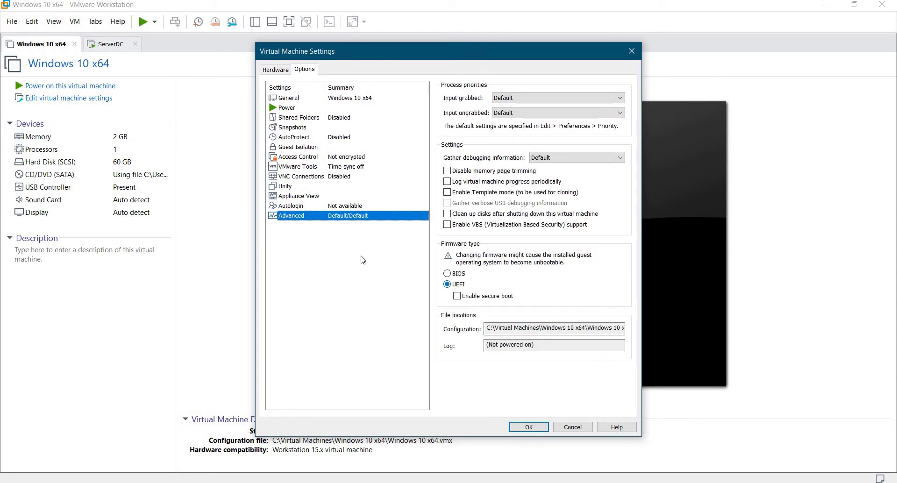
key(Up)
key(Up)
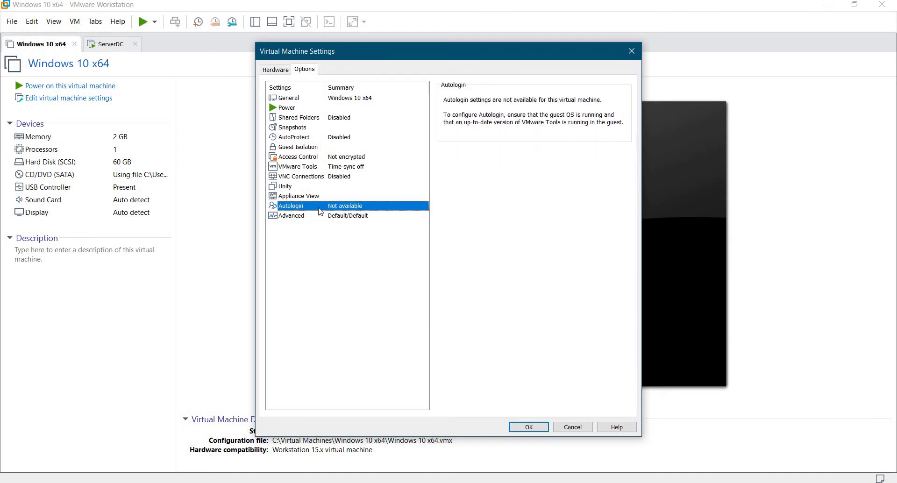
key(Up)
key(Up)
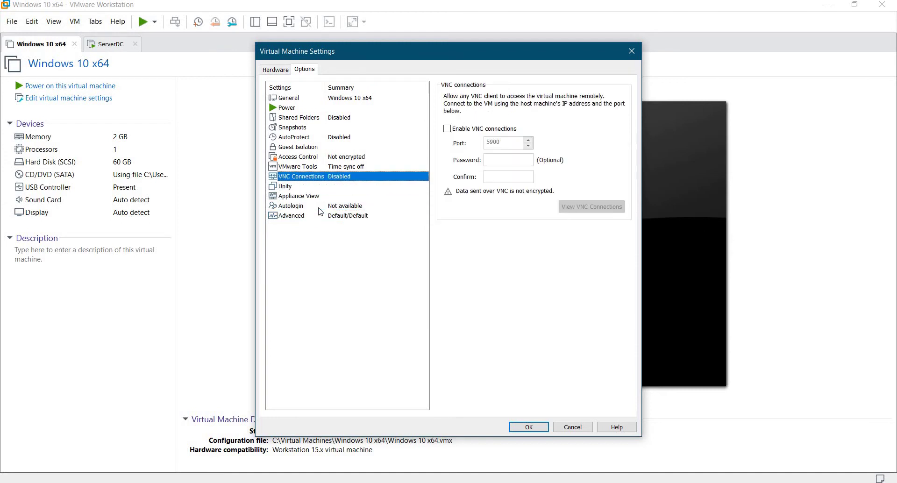
key(Up)
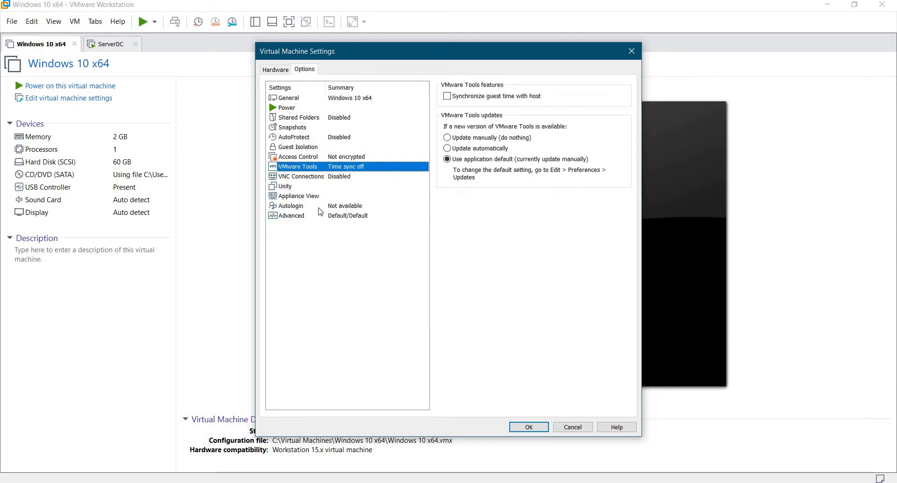
key(Up)
key(Up)
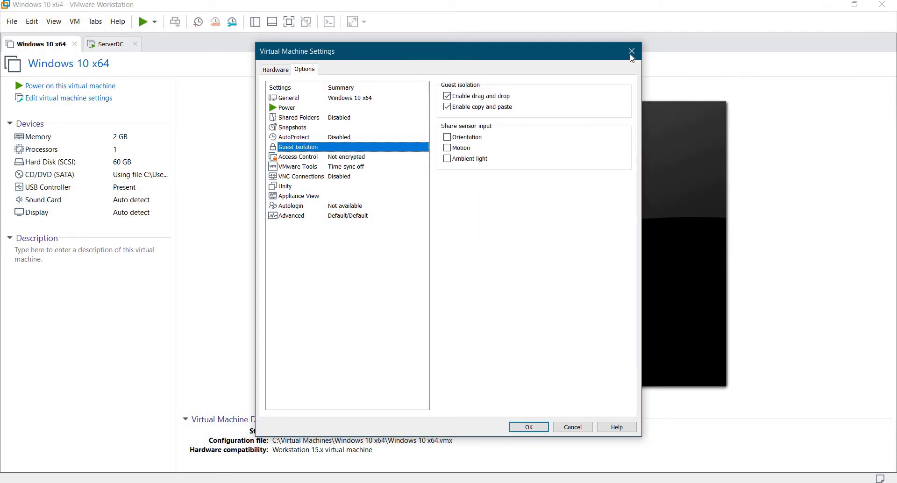
drag(540, 49, 728, 111)
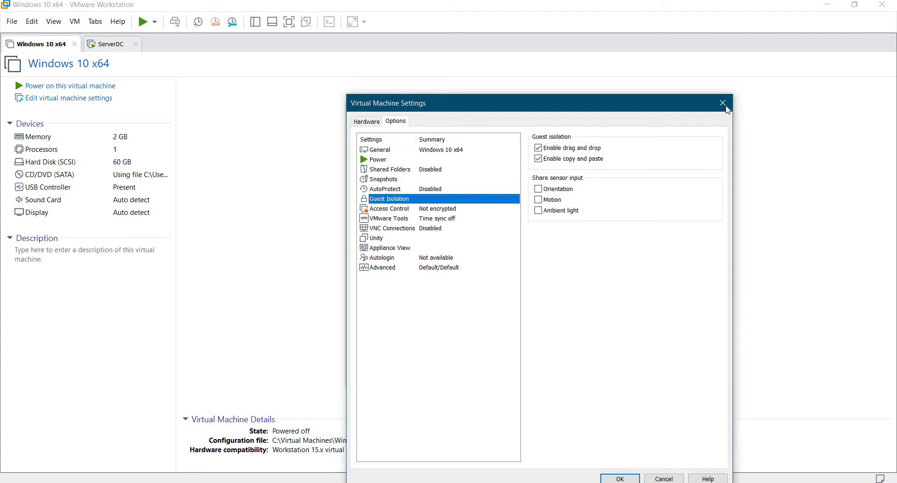
click(724, 108)
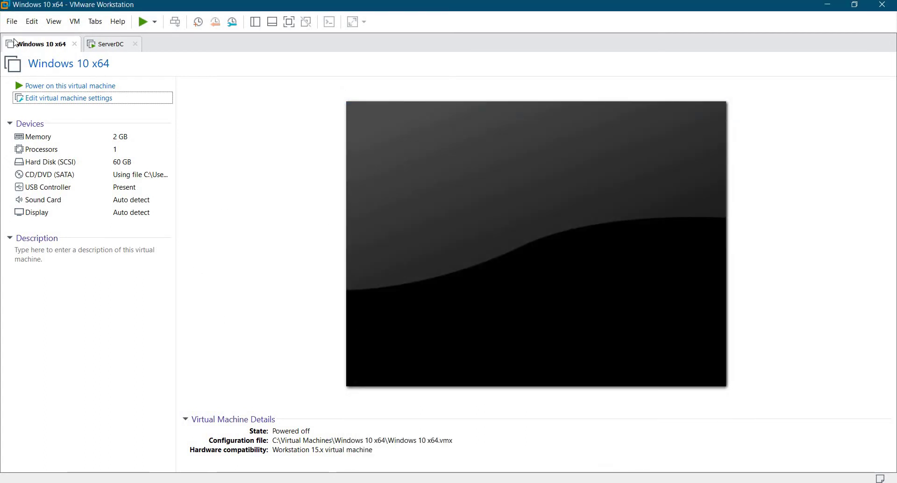
Show the Library panel listing all virtual machines via View > Customize > Library.
click(11, 24)
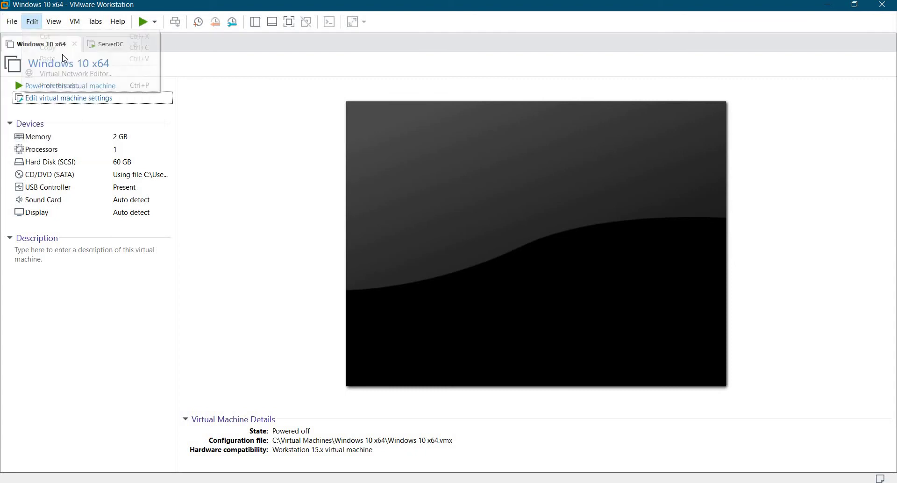
mouse_move(54, 22)
mouse_move(179, 128)
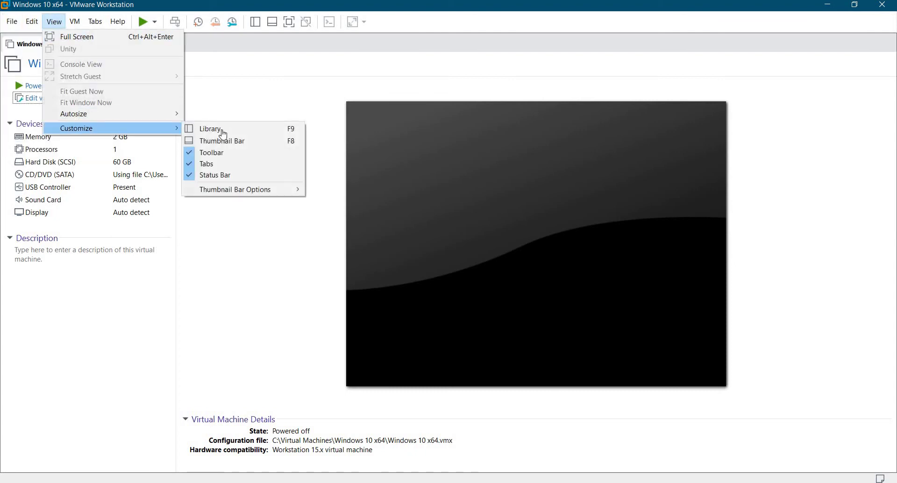
click(220, 130)
Power on ClientPC from the library, then return to the Windows 10 x64 tab.
click(43, 80)
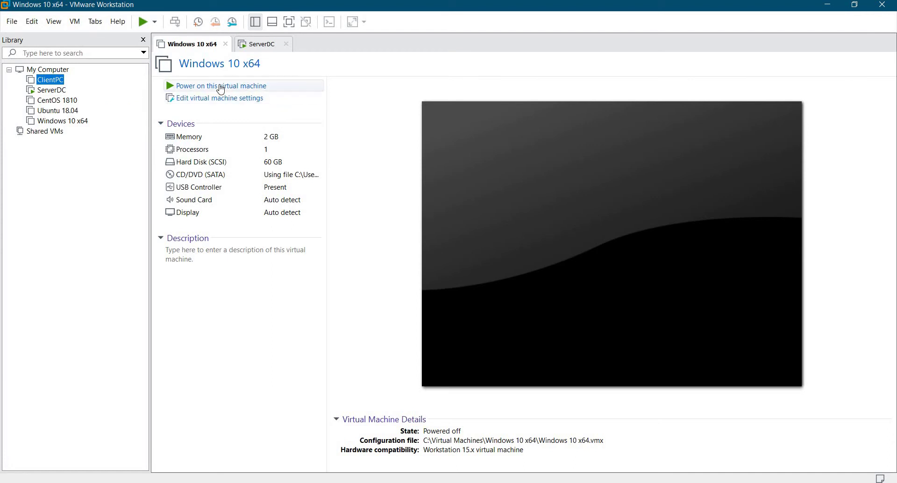
click(249, 89)
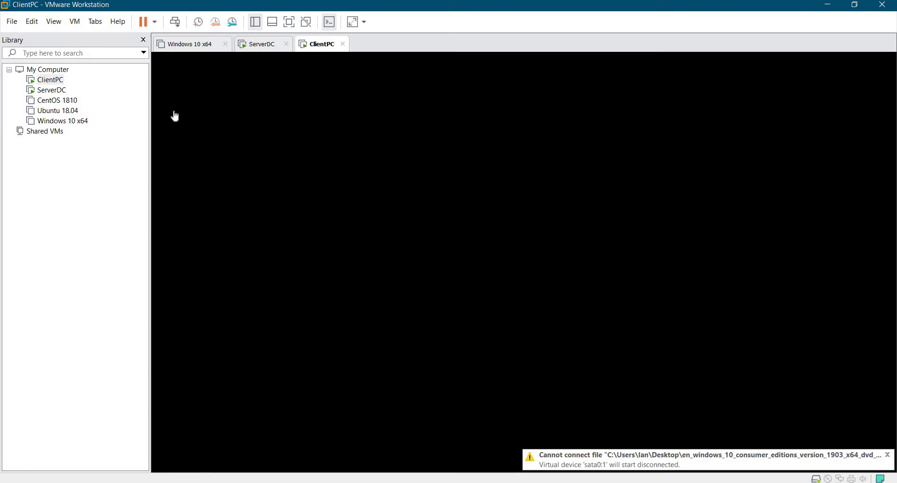
click(199, 46)
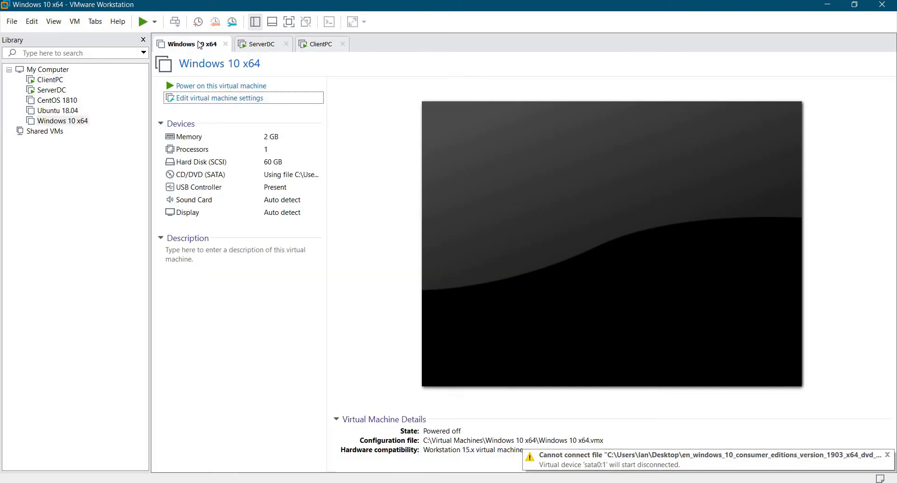
right_click(198, 43)
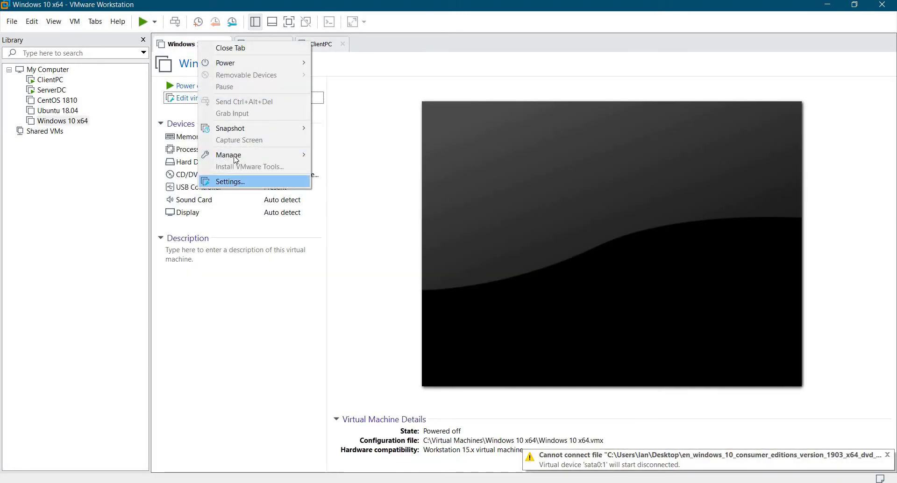
Delete the Windows 10 x64 VM with Manage > Delete from Disk and confirm the permanent deletion.
mouse_move(240, 158)
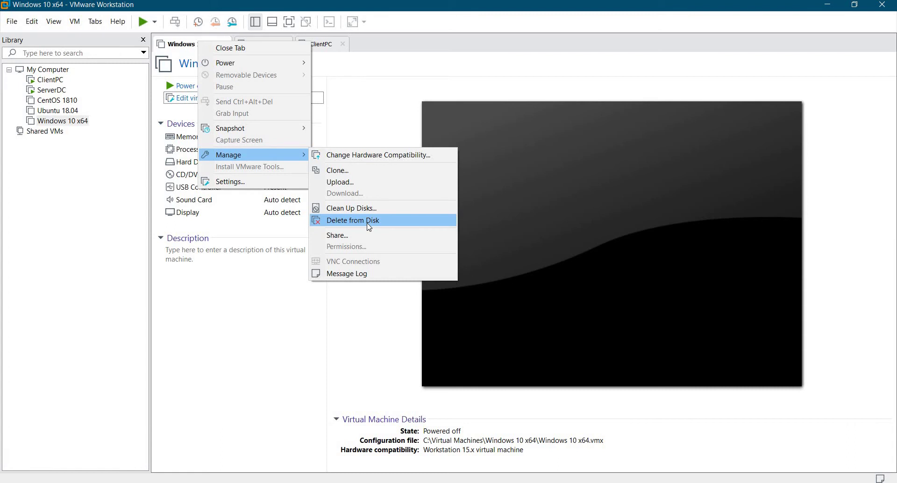
click(370, 227)
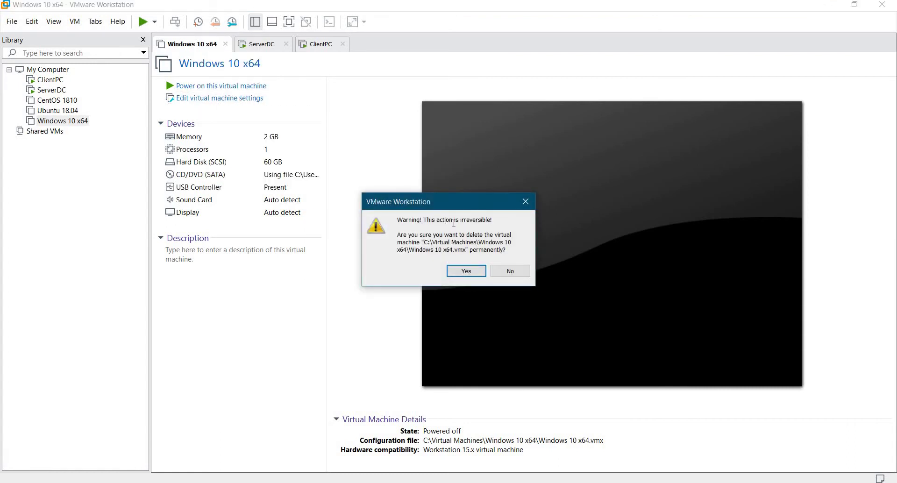
click(473, 272)
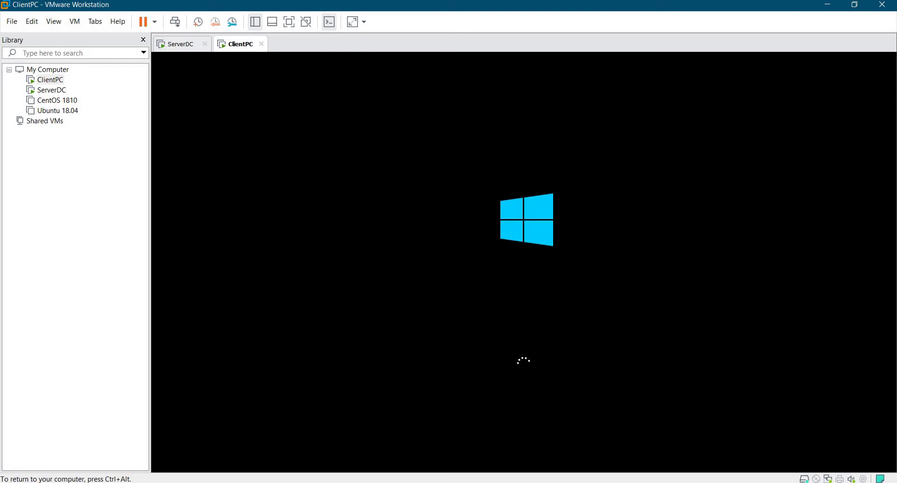
Hide the Library panel and alternate between ServerDC and ClientPC until ClientPC reaches its lock screen.
key(ctrl+alt)
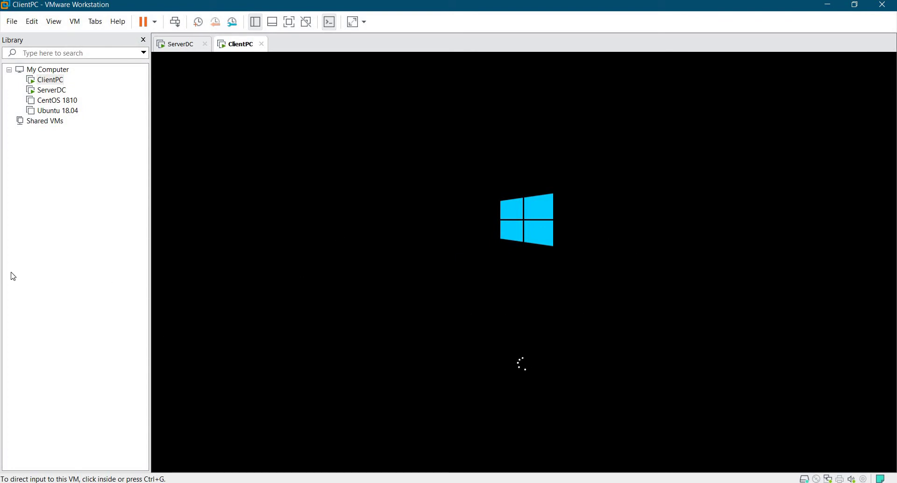
click(144, 40)
click(40, 46)
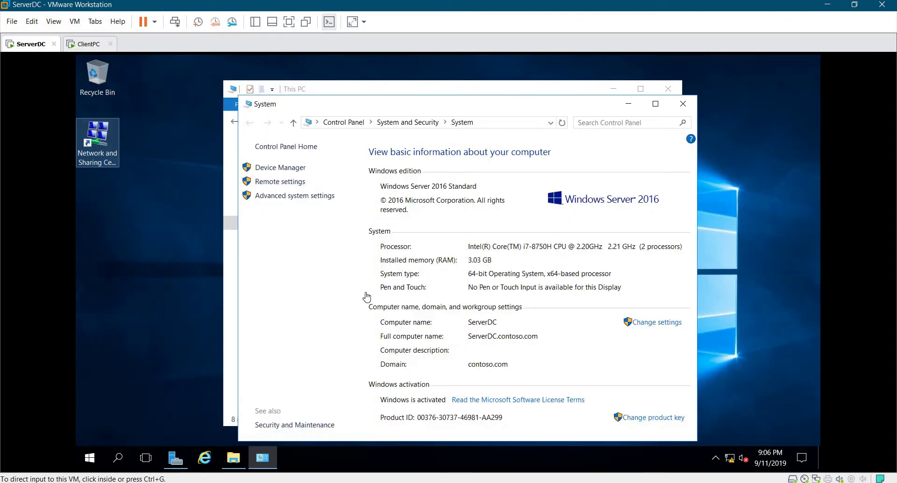
click(522, 296)
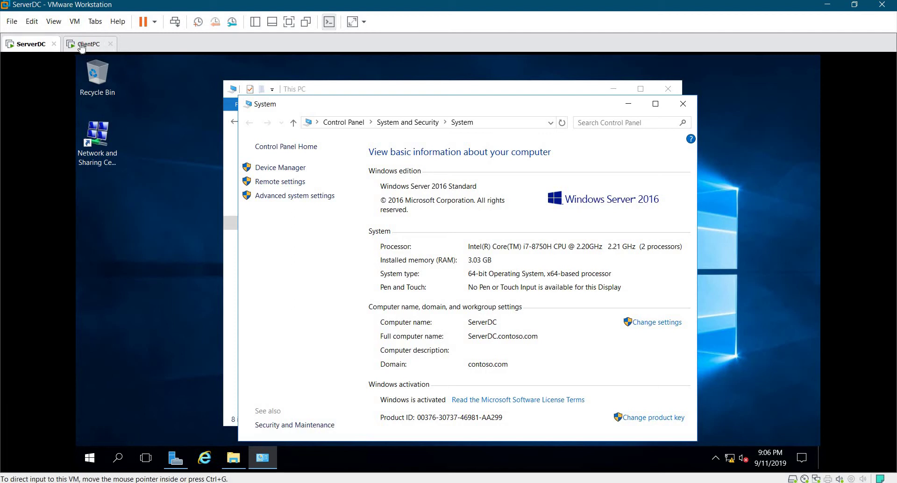
key(ctrl+Tab)
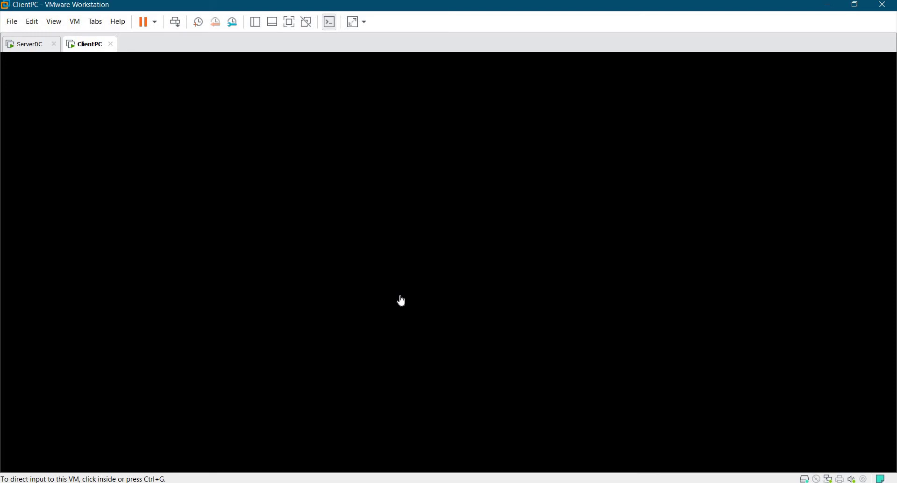
click(410, 272)
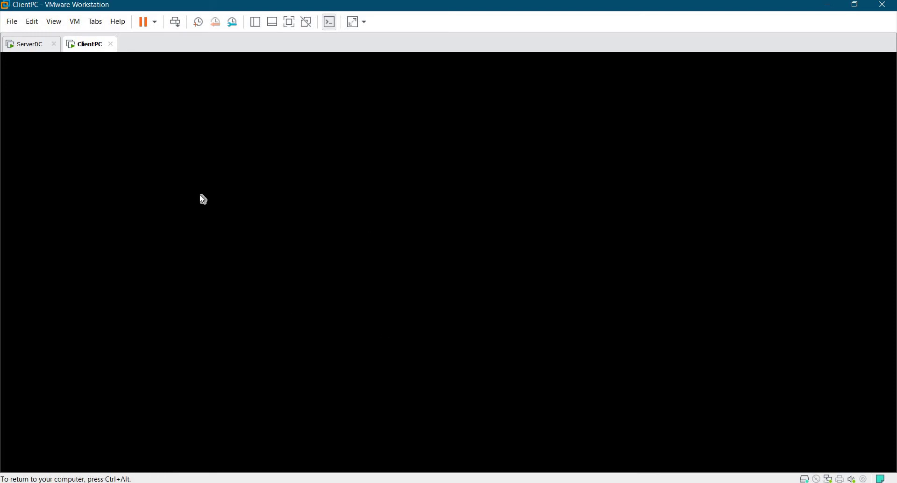
click(23, 45)
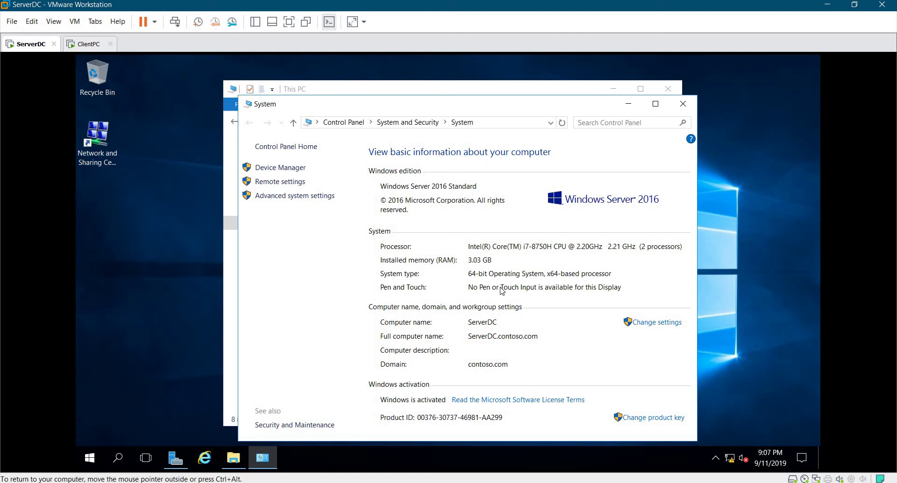
click(93, 43)
click(504, 301)
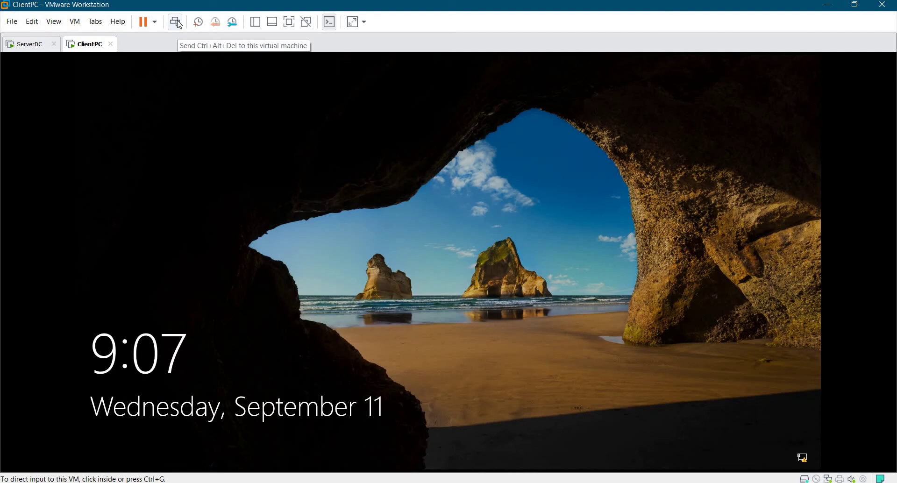
Sign in to ClientPC by entering the account password at the lock screen.
click(376, 352)
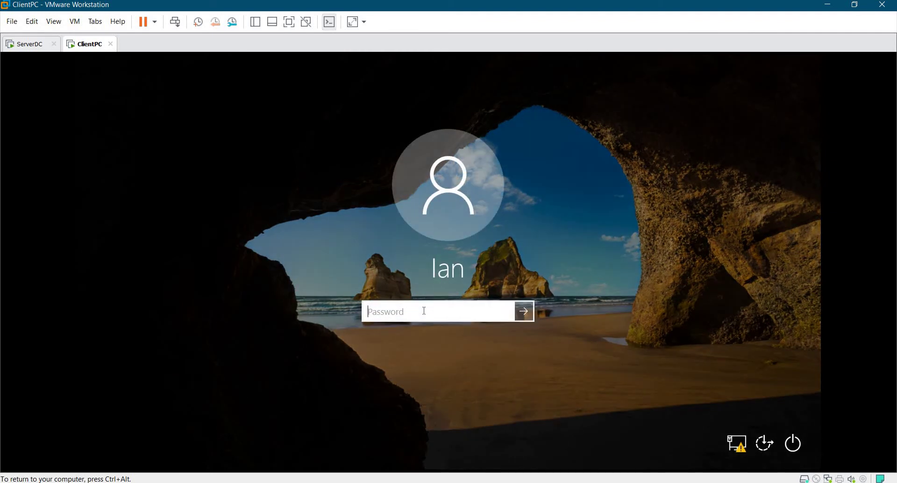
text(•••••••••)
key(Return)
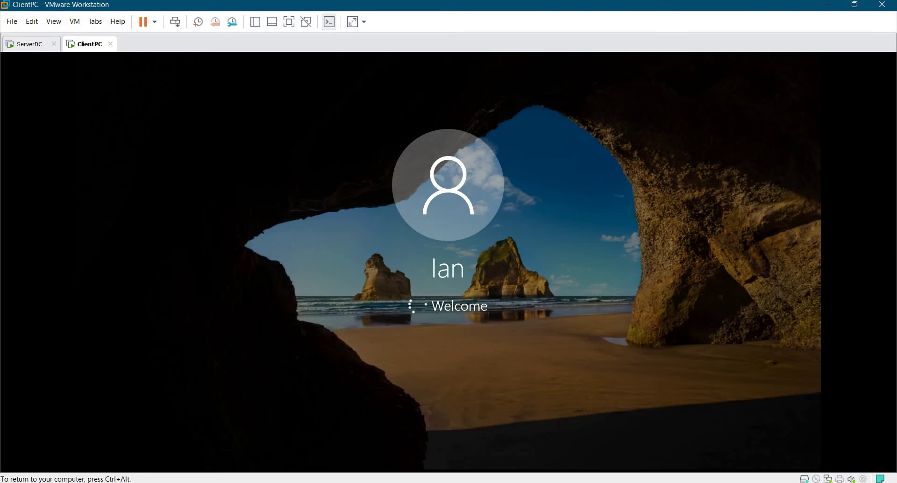
Switch between the VMs, ending on ServerDC to launch Server Manager from its taskbar.
click(29, 48)
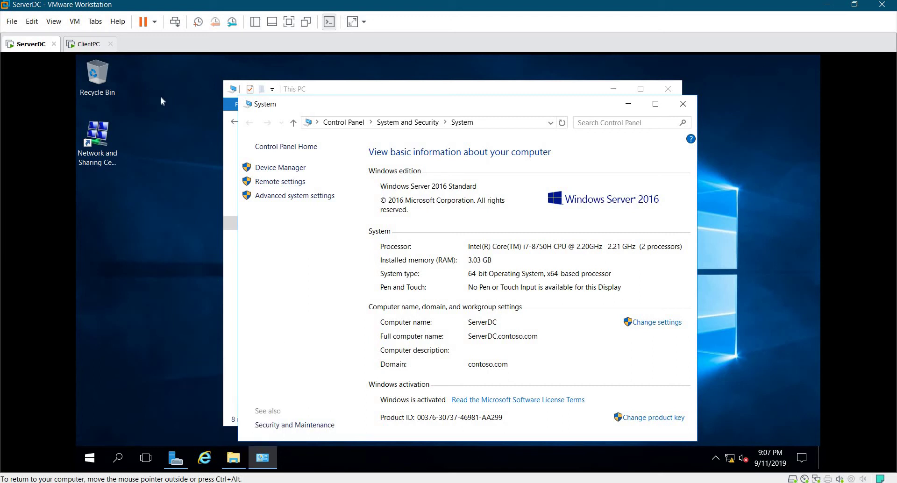
click(84, 47)
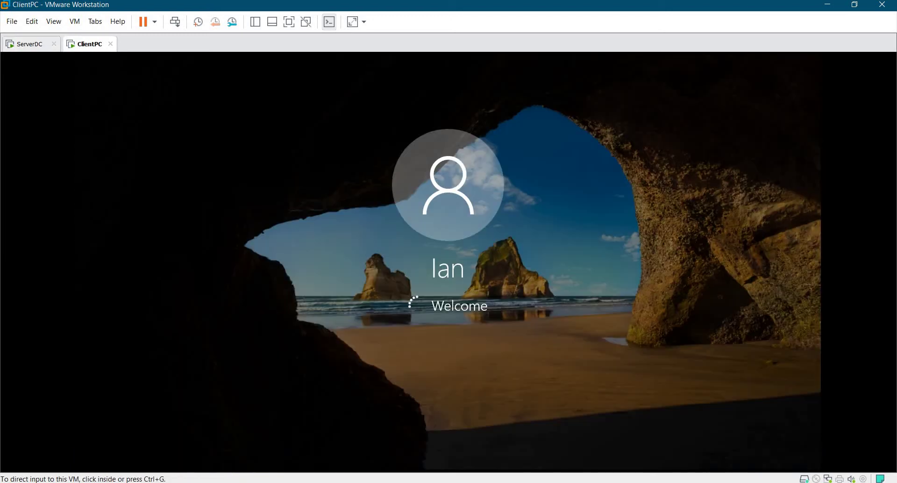
key(ctrl+g)
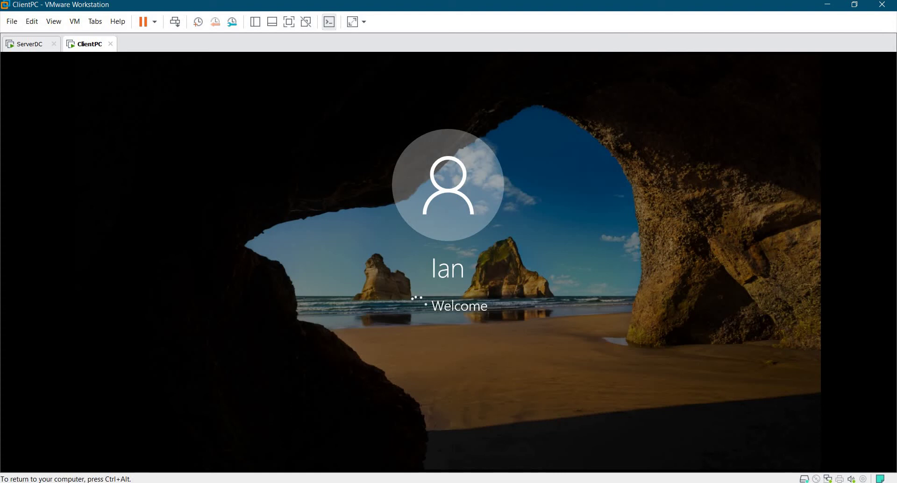
click(21, 44)
click(194, 467)
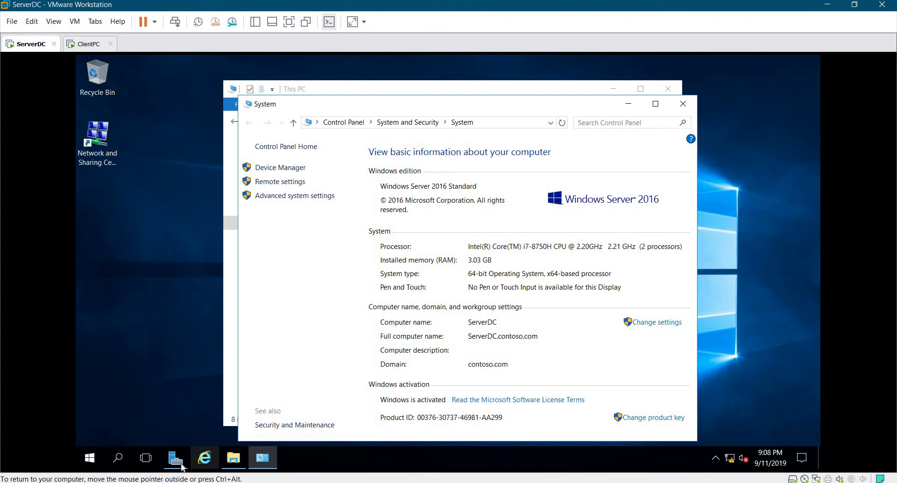
Launch Server Manager on ServerDC, then view ClientPC's signed-in Windows 10 desktop.
click(176, 459)
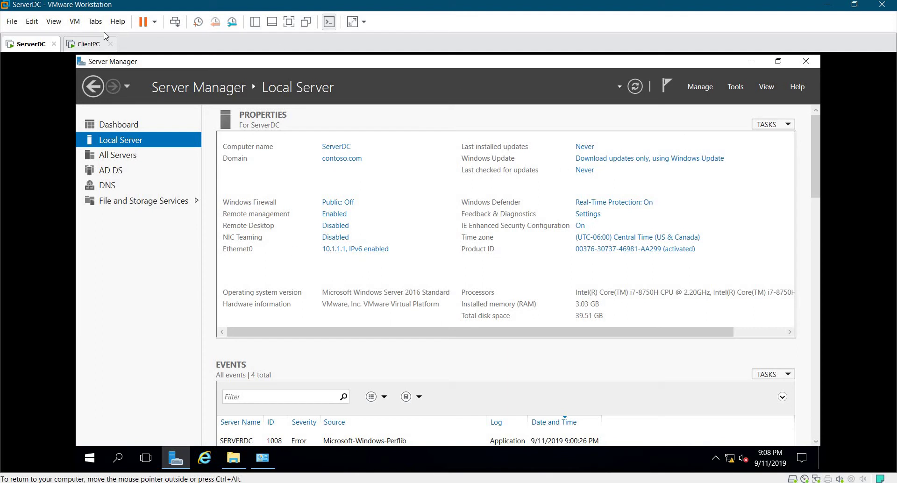
click(92, 44)
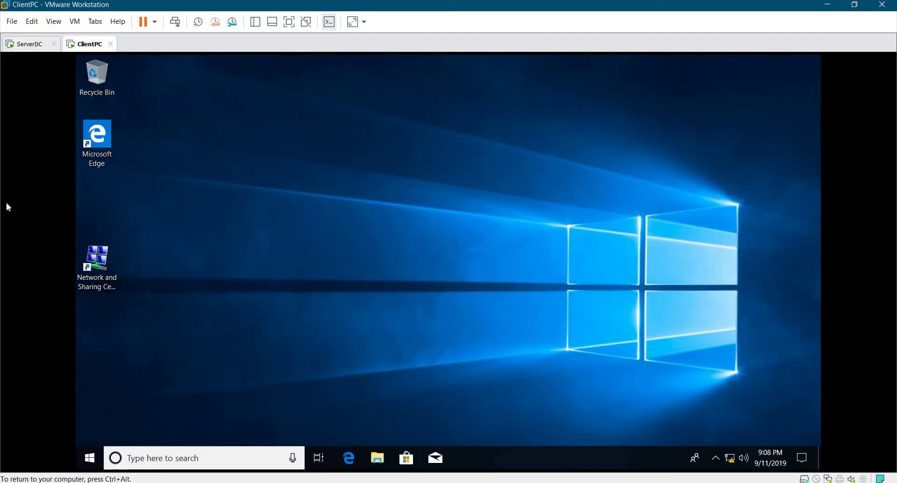
Open Network and Sharing Center from the ClientPC desktop shortcut.
click(105, 264)
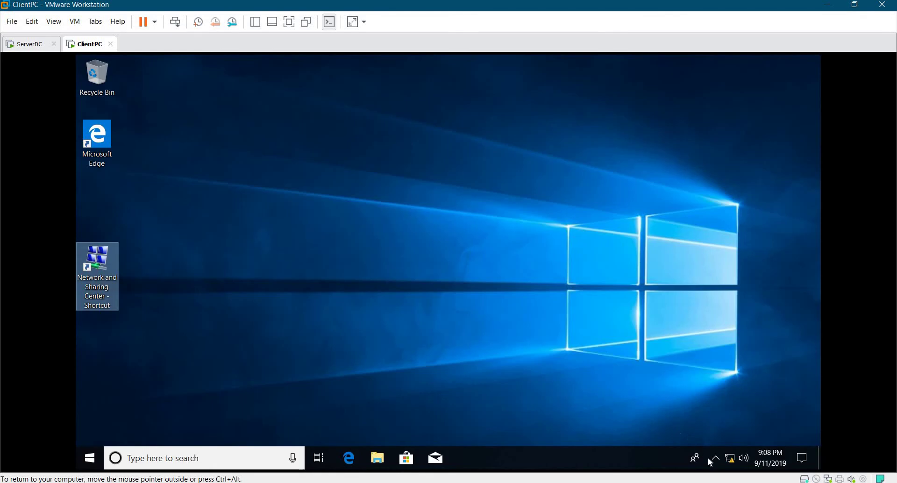
mouse_move(736, 464)
click(186, 283)
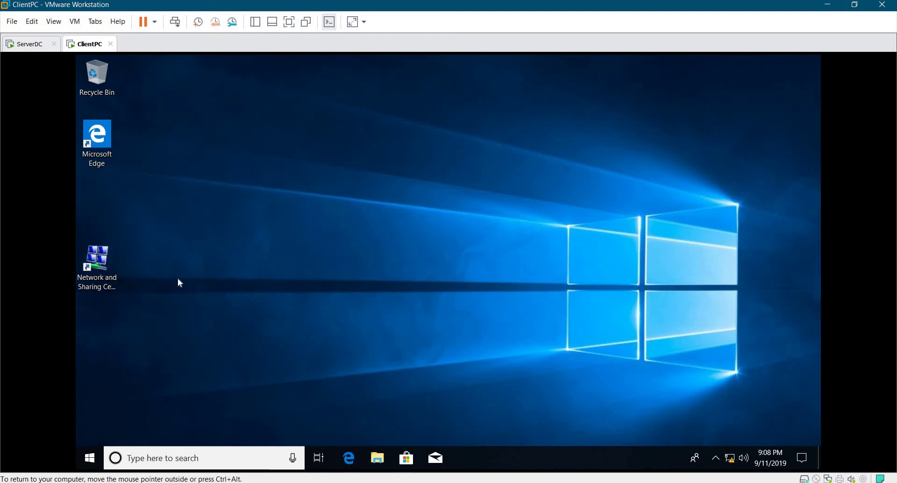
double_click(103, 268)
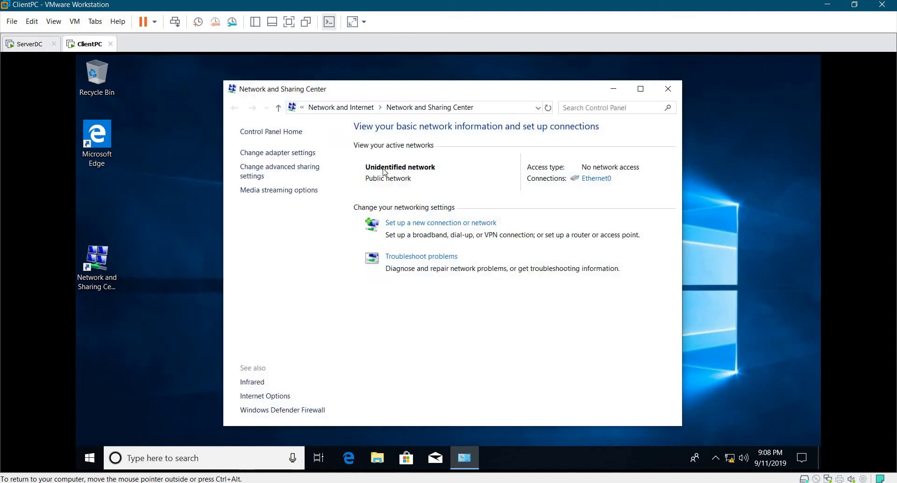
Set Ethernet0's IPv4 to static 10.1.1.2 with mask 255.255.255.0, then close the network windows.
click(587, 181)
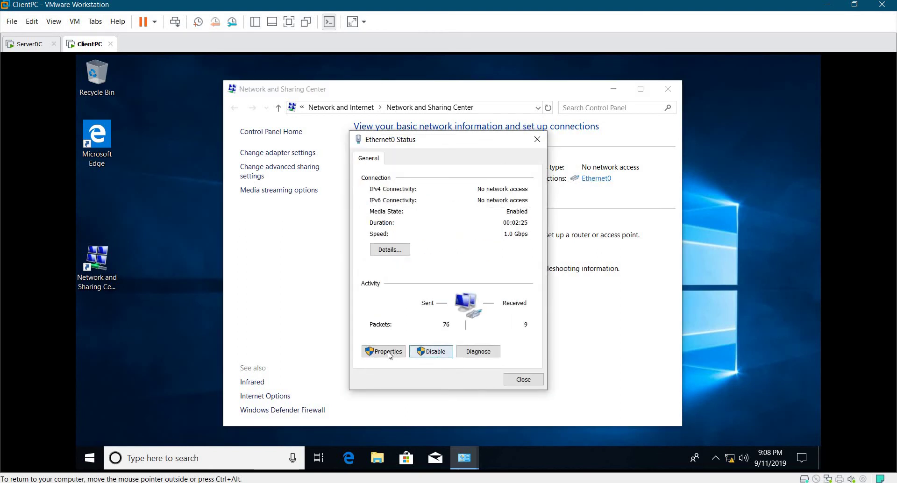
key(Return)
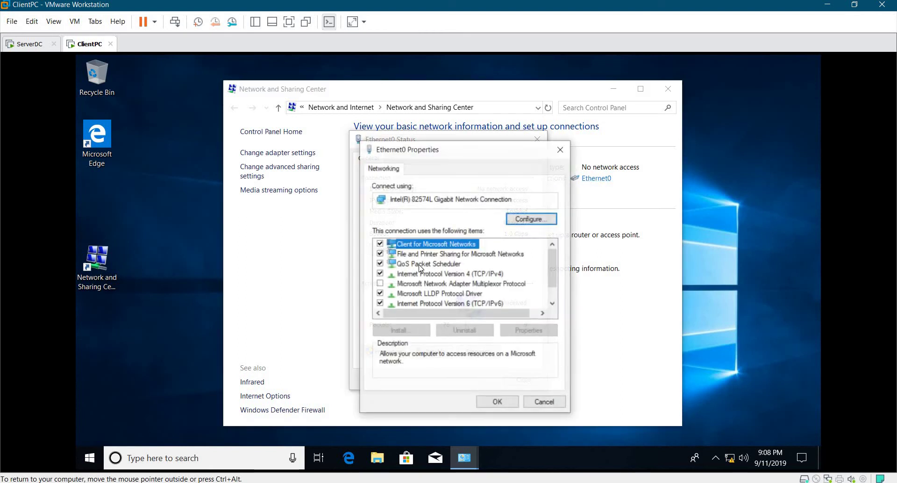
click(440, 276)
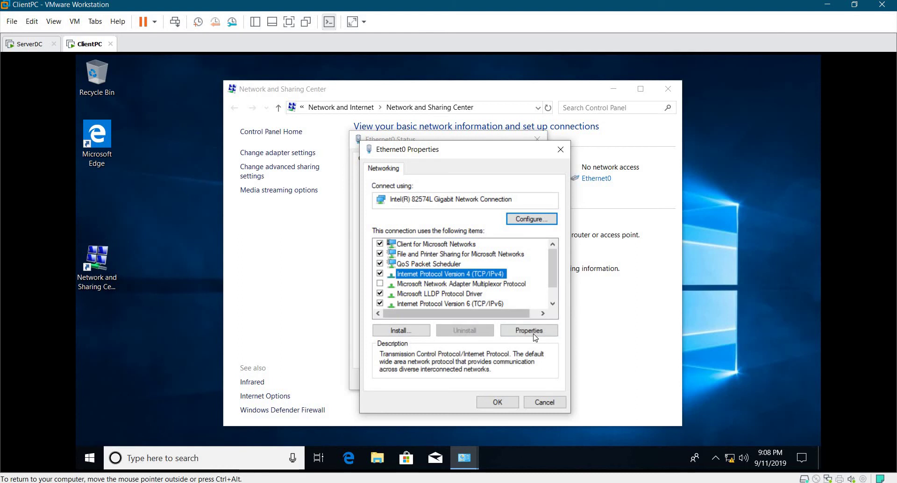
click(532, 332)
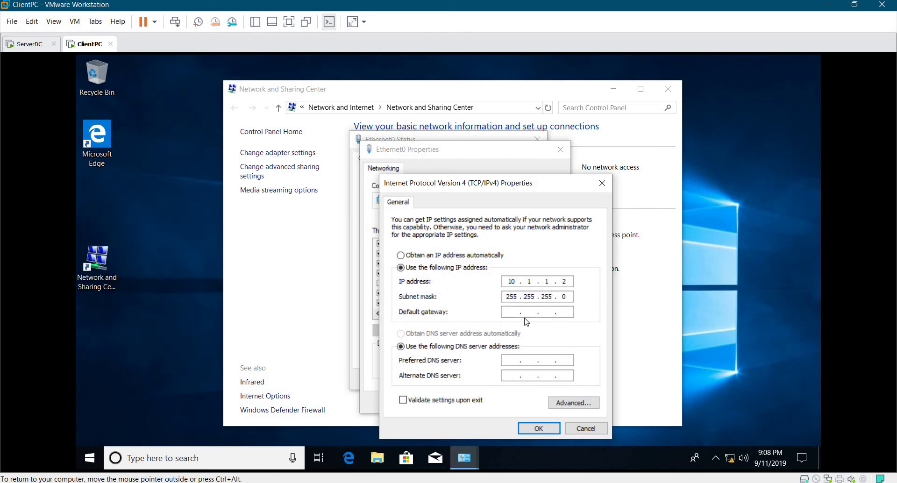
click(542, 428)
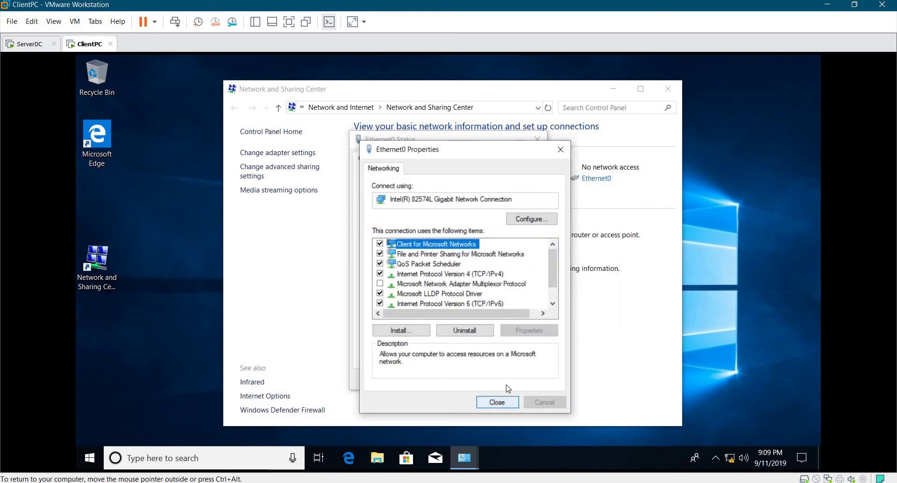
click(507, 403)
click(523, 379)
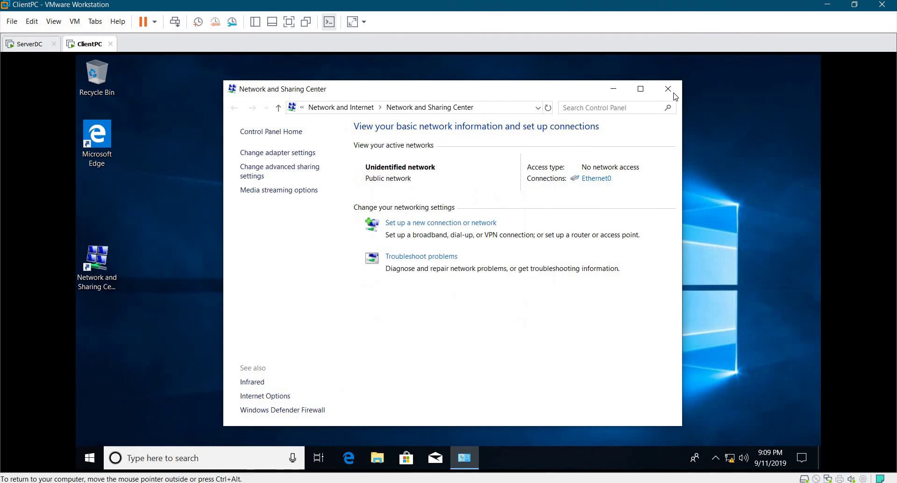
click(668, 89)
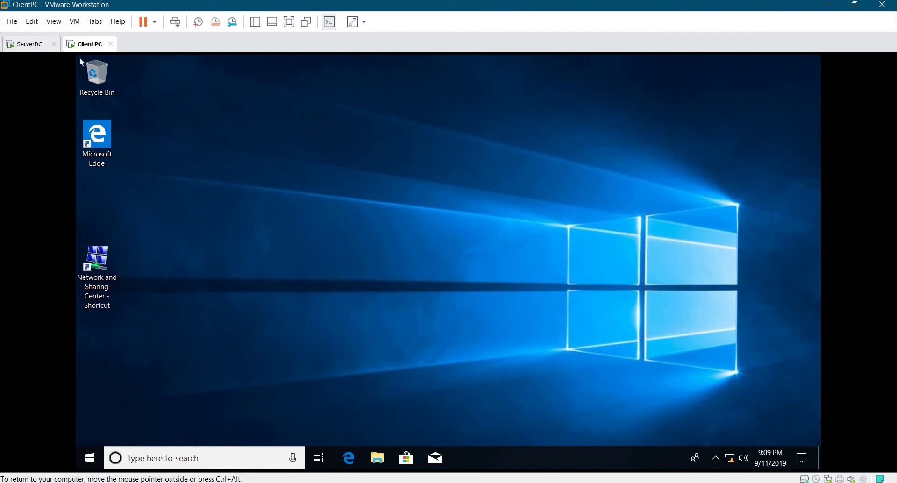
On ServerDC, step through Add Roles and Features to Select features without adding roles, then cancel.
click(26, 47)
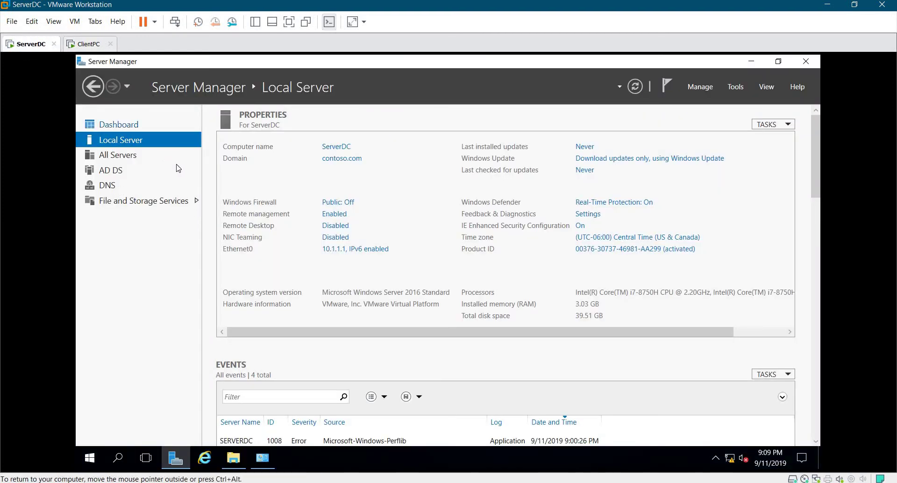
click(118, 125)
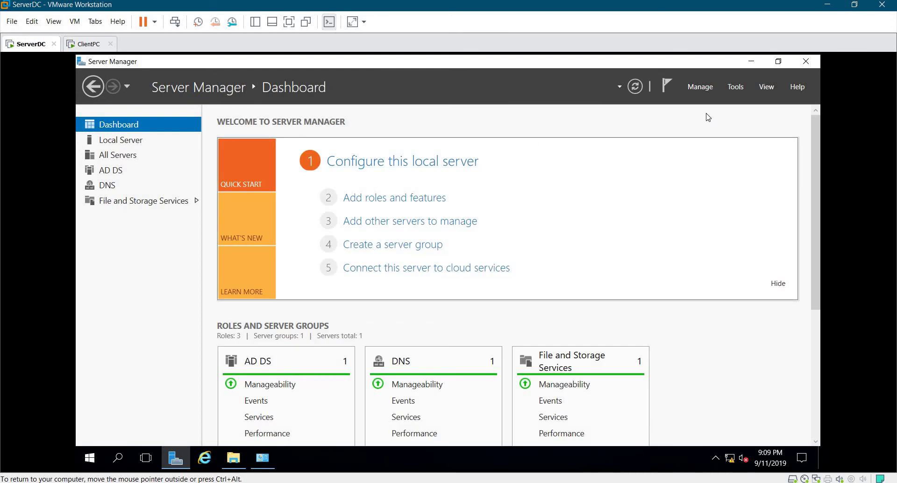
click(701, 88)
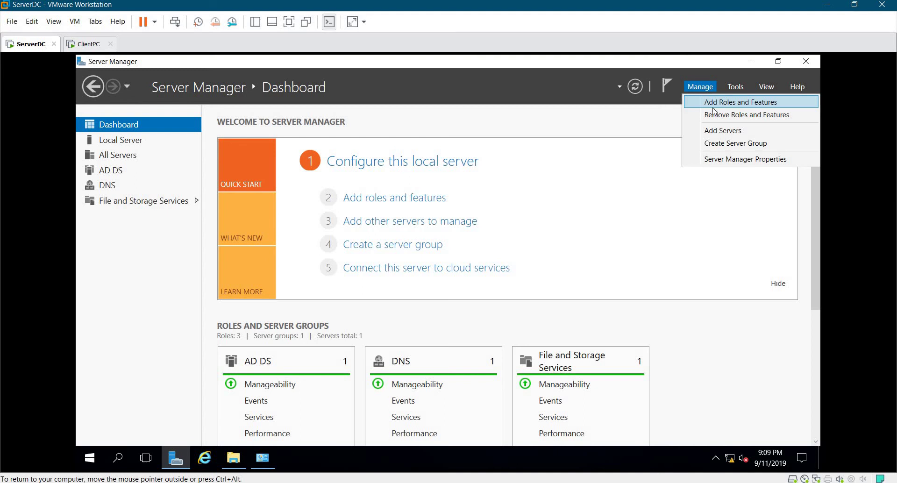
click(727, 102)
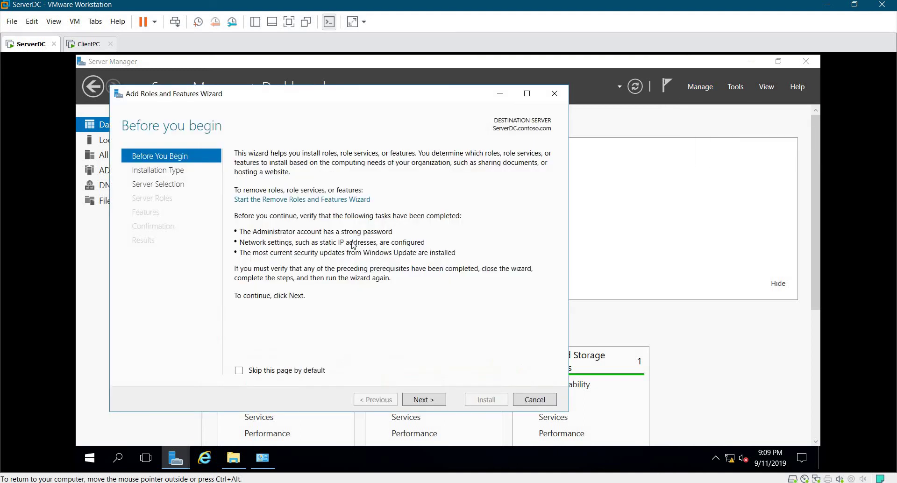
click(430, 401)
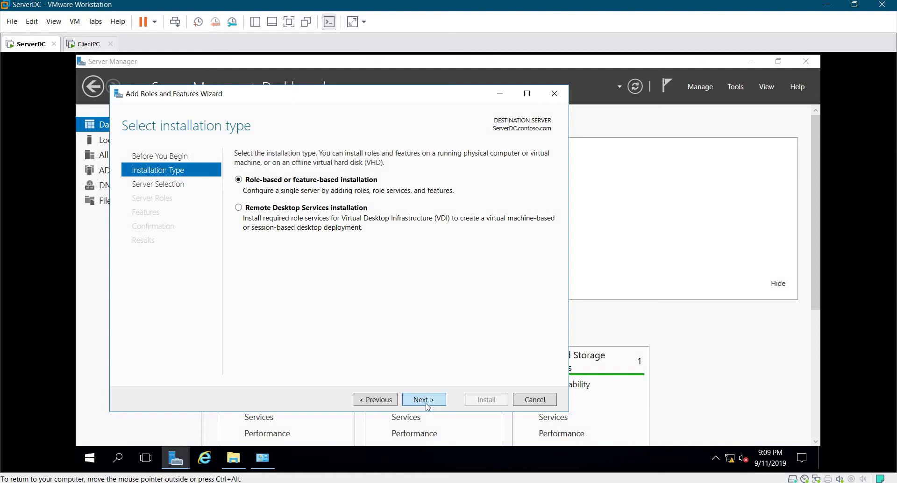
click(430, 400)
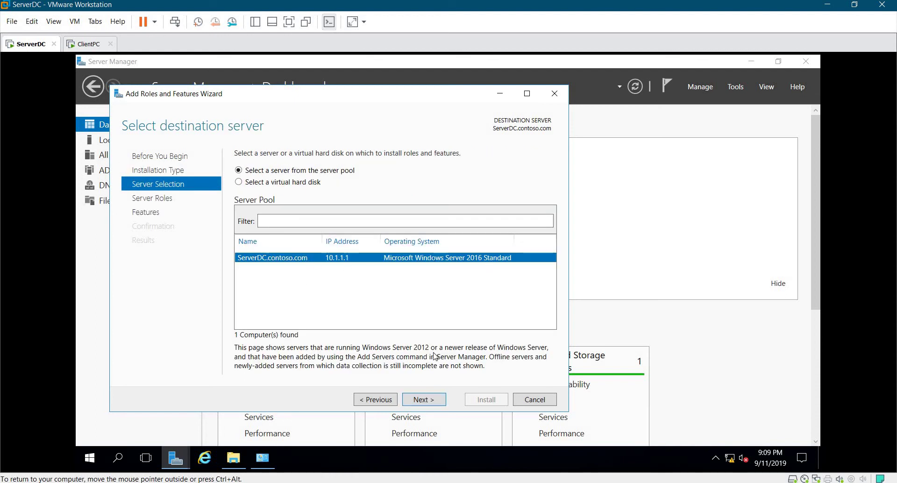
click(413, 401)
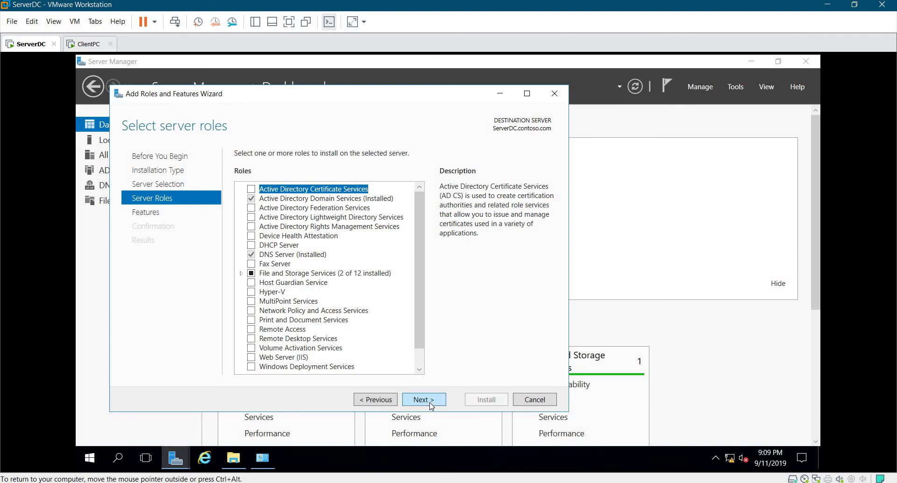
click(431, 403)
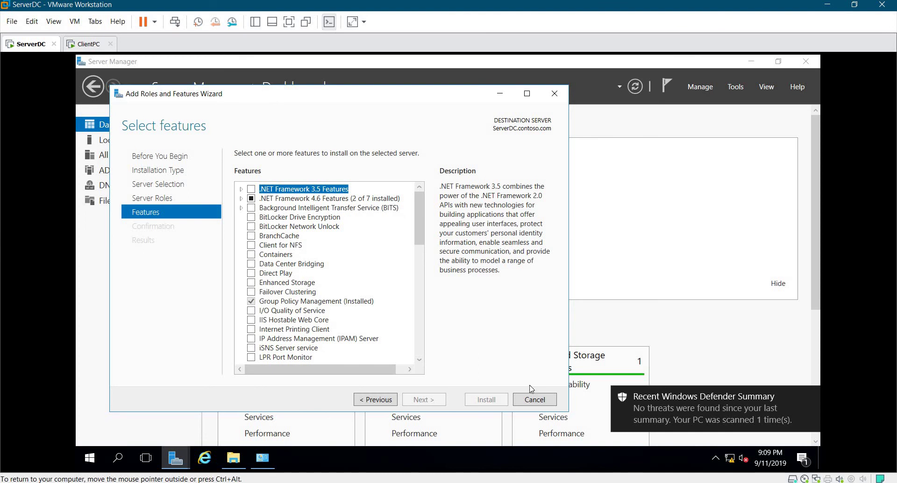
click(543, 398)
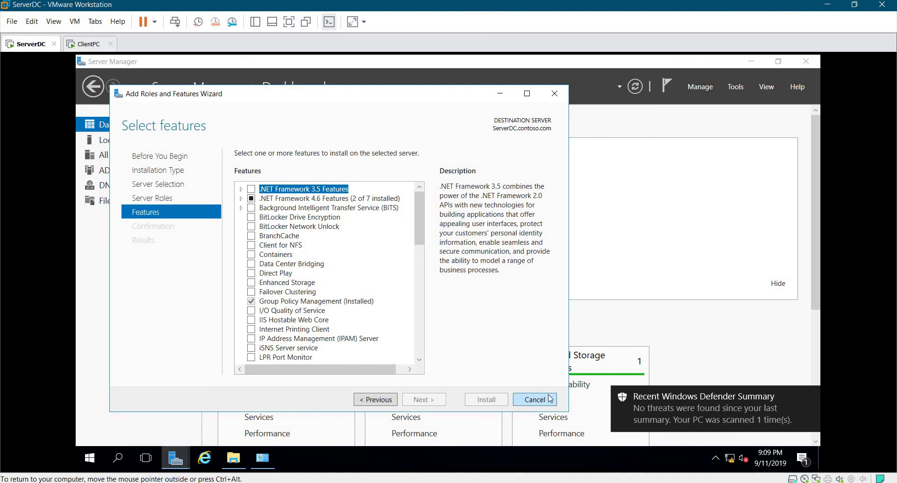